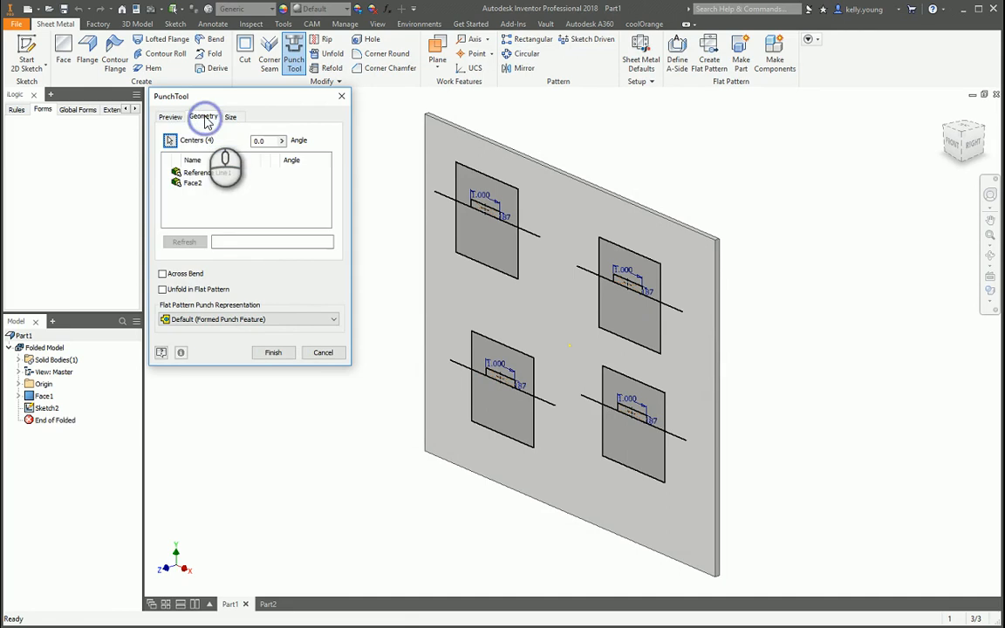
# Step: Assign the plate's top front edge as the punch's reference line and the front face as its face, and create the four punches
pyautogui.click(200, 172)
pyautogui.click(497, 144)
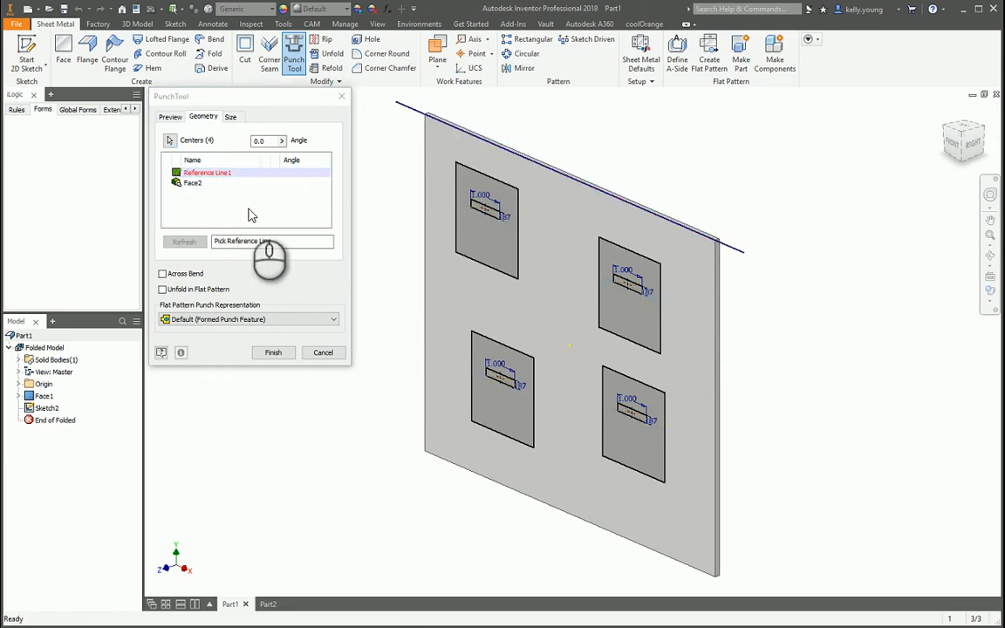
pyautogui.click(199, 183)
pyautogui.click(574, 240)
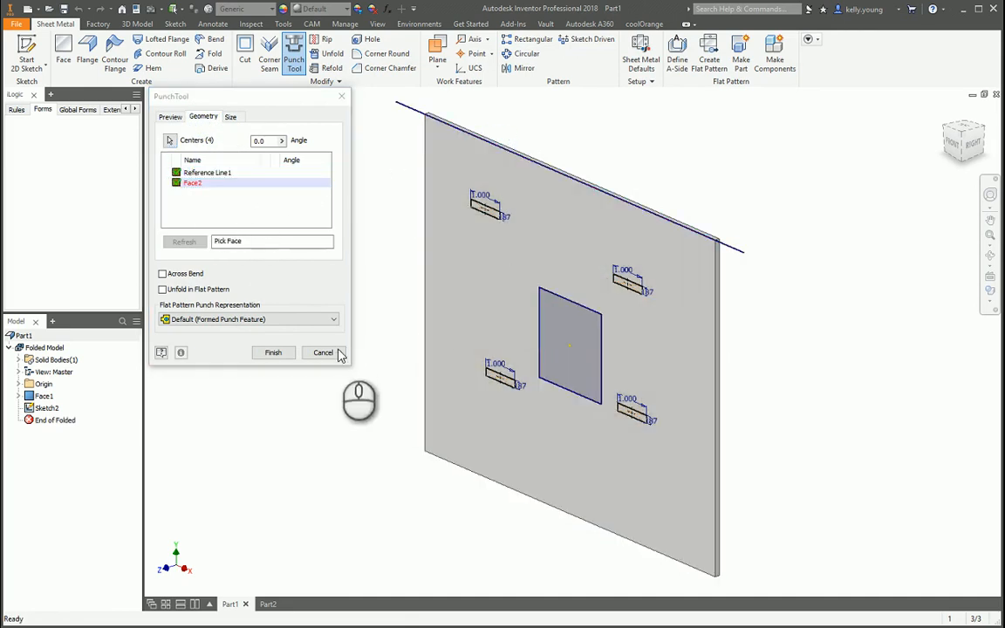
pyautogui.click(273, 352)
pyautogui.scroll(5, 476, 209)
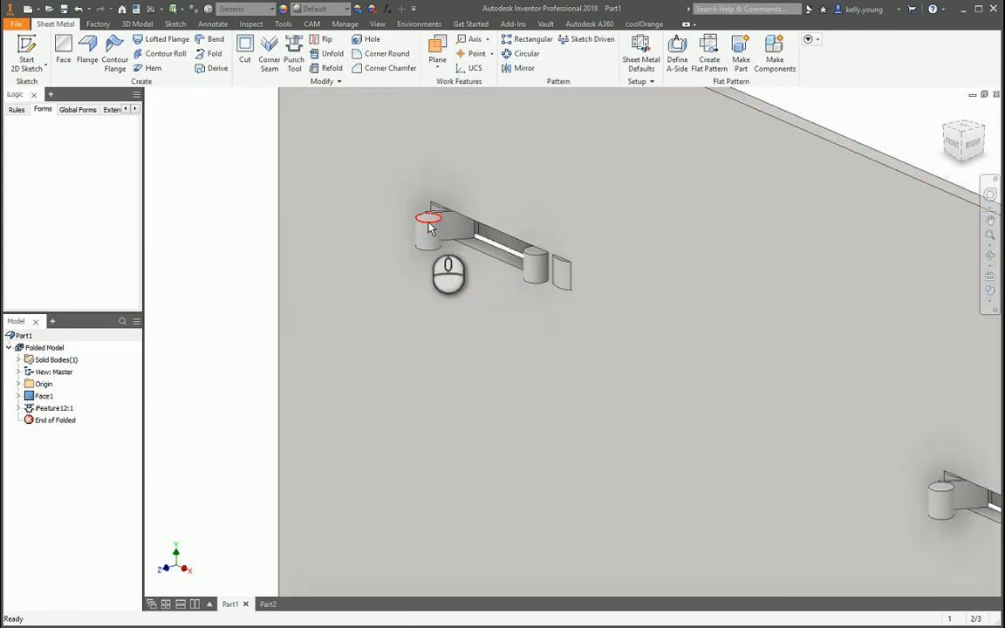
pyautogui.keyDown('shift'); pyautogui.moveTo(453, 248); pyautogui.dragTo(375, 189, button='middle'); pyautogui.keyUp('shift')
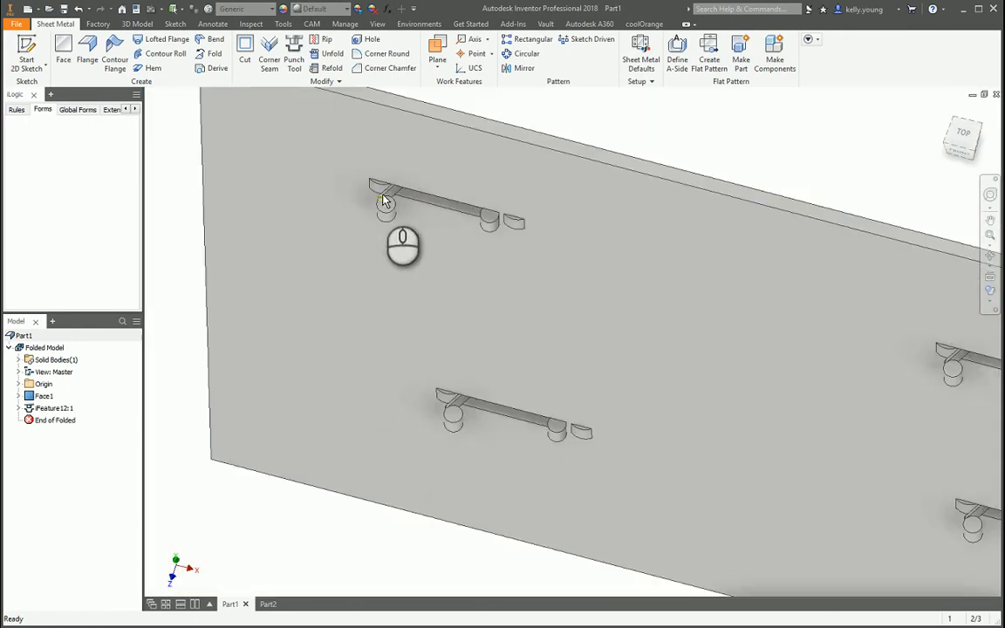
pyautogui.press('F6')
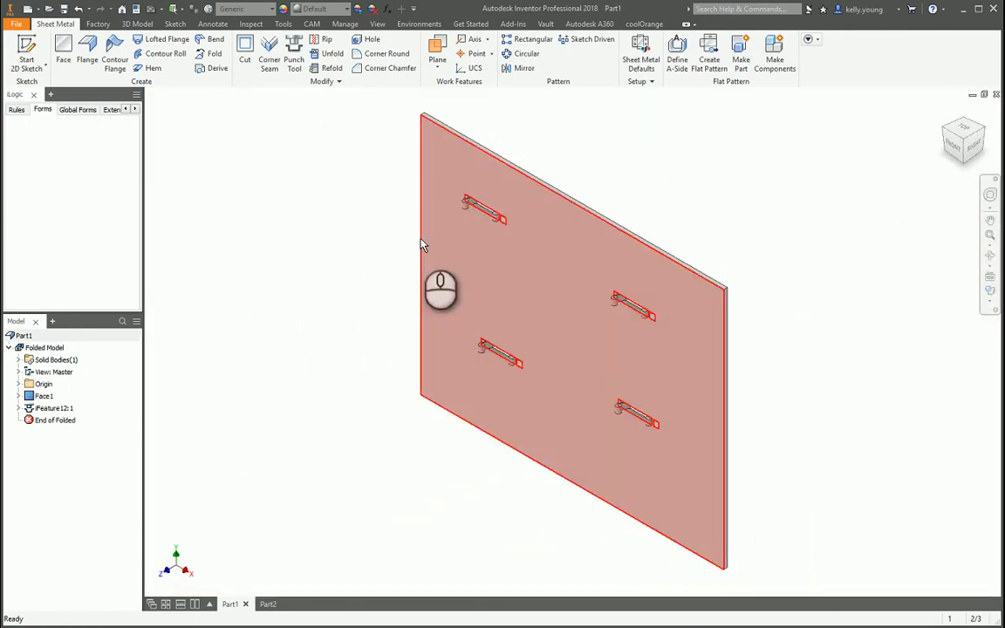
# Step: Undo the punch feature on the plate
pyautogui.click(356, 278)
pyautogui.hotkey('ctrl', 'z')
pyautogui.click(372, 256)
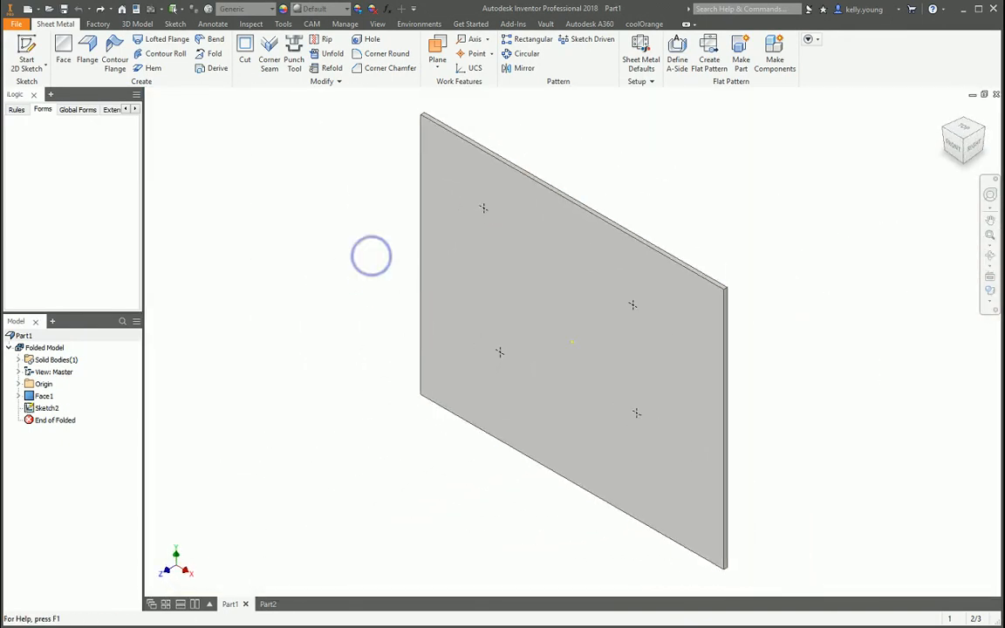
# Step: Switch to Part2 and sketch a 10 by 8 in rectangle on the XY plane, centred on the origin
pyautogui.click(263, 608)
pyautogui.press('s')
pyautogui.click(630, 286)
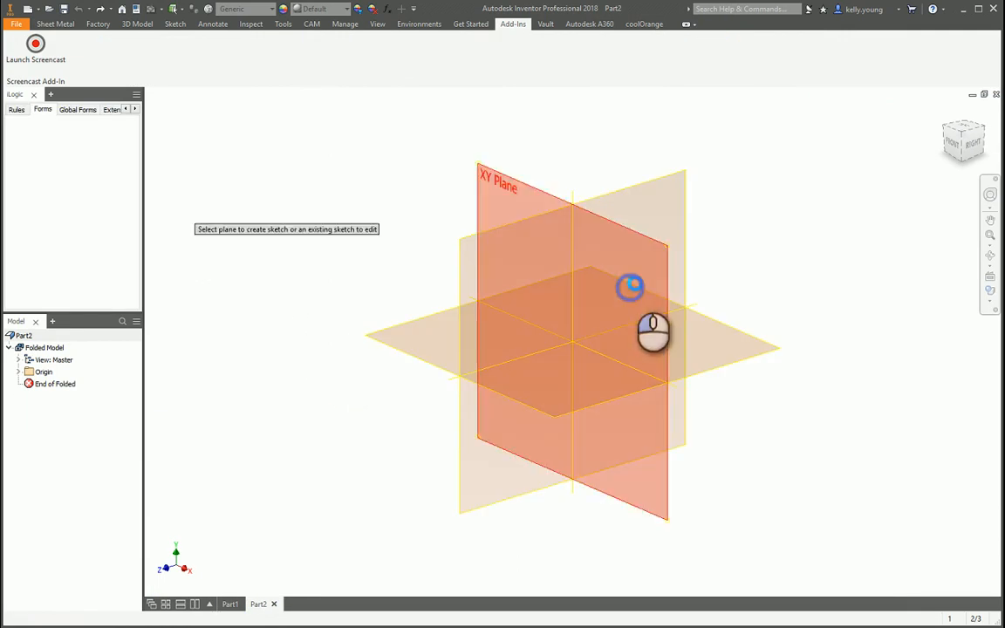
pyautogui.click(156, 52)
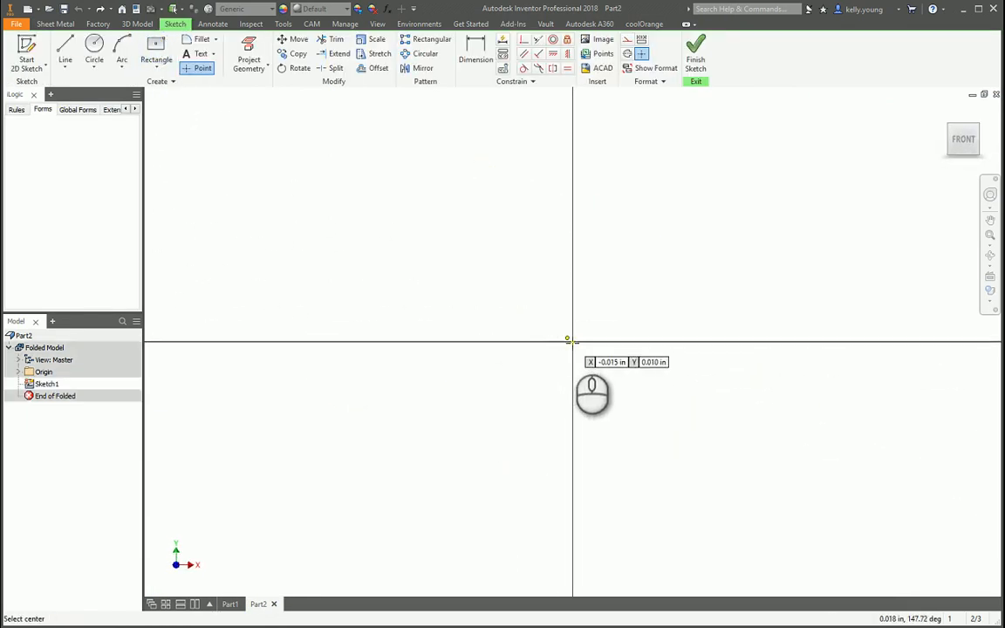
pyautogui.click(573, 342)
pyautogui.write('1')
pyautogui.press('Tab')
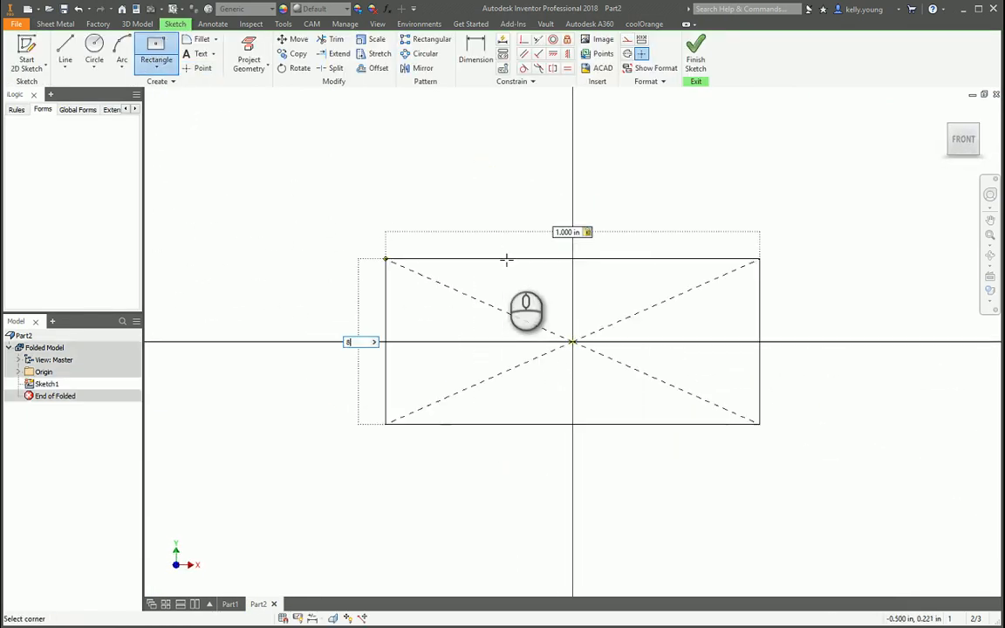
pyautogui.write('8')
pyautogui.press('Tab')
pyautogui.press('F6')
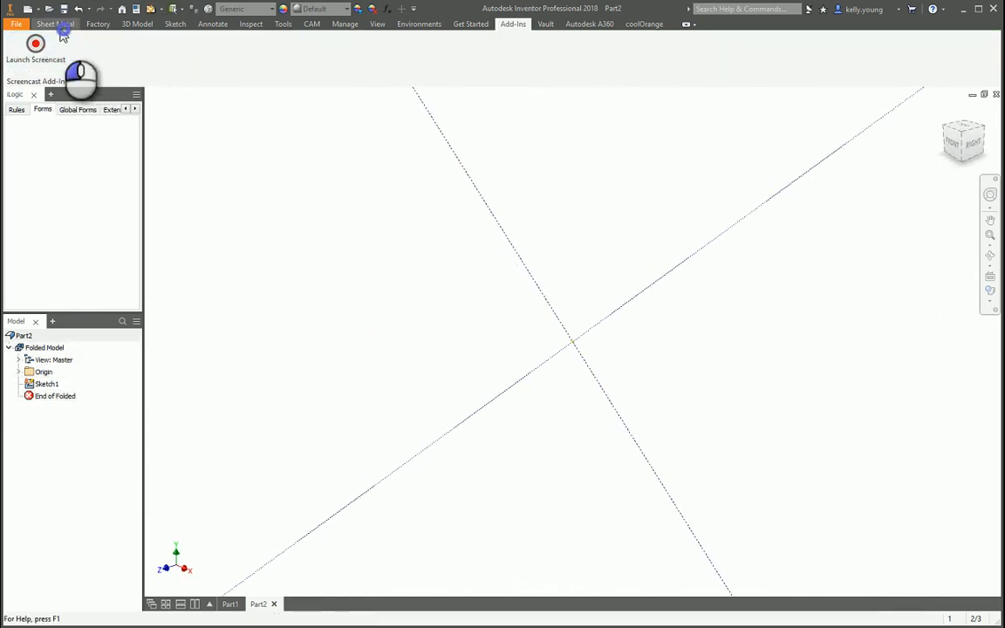
# Step: Create a sheet metal Face from the rectangle sketch
pyautogui.click(55, 24)
pyautogui.click(63, 53)
pyautogui.click(243, 270)
pyautogui.middleClick(476, 280)
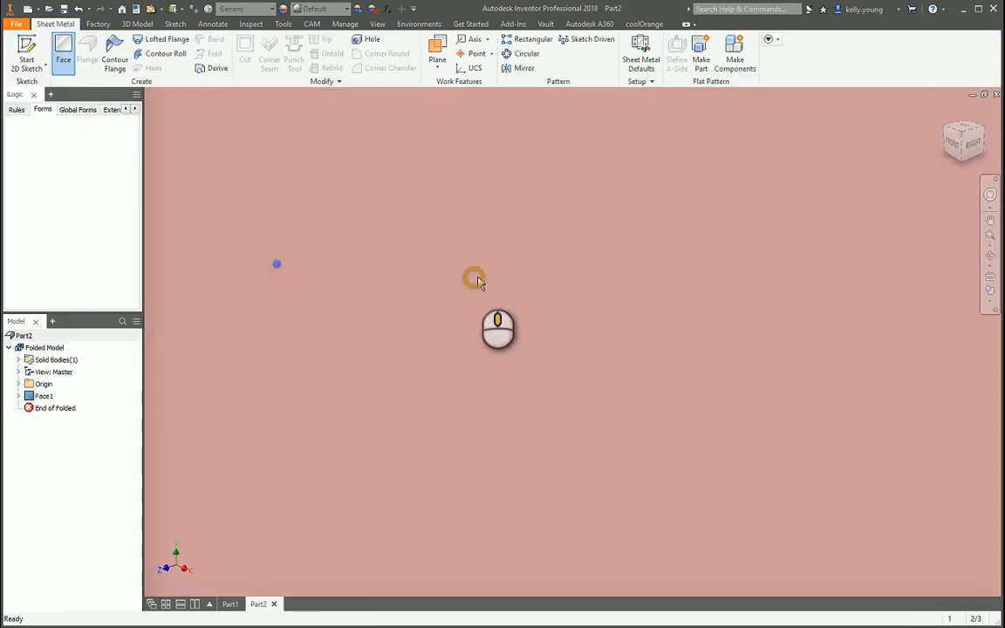
pyautogui.middleClick(476, 280)
pyautogui.click(286, 295)
# Step: Start a sketch on the plate's front face and draw a horizontal rectangle about 3.9 in long in its upper half
pyautogui.press('s')
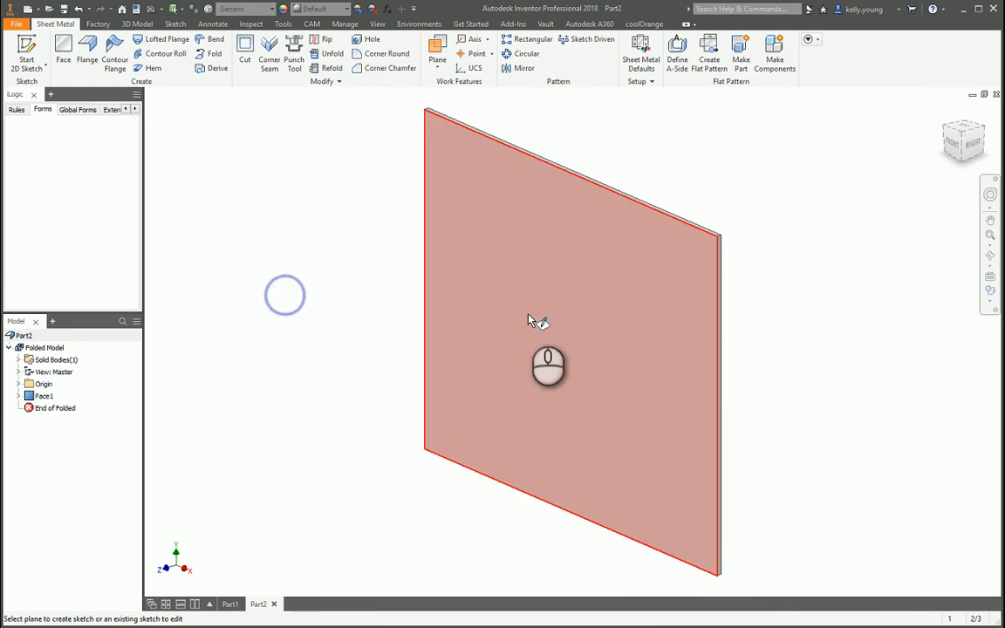
pyautogui.click(550, 294)
pyautogui.click(153, 42)
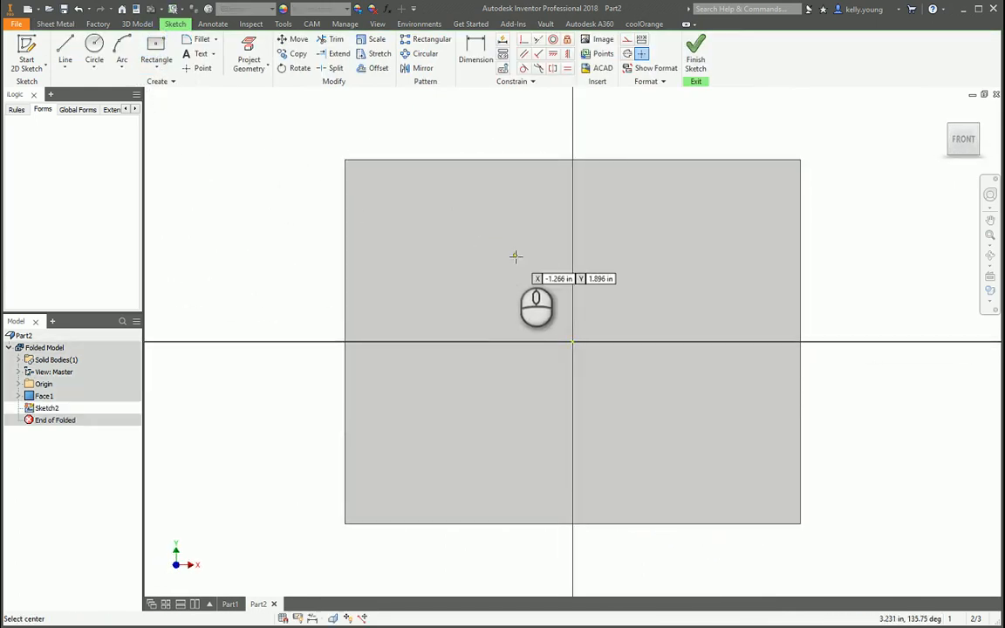
pyautogui.click(427, 273)
pyautogui.click(603, 237)
# Step: Dimension the rectangle with named parameters LENGTH=5 for its length and WIDTH=0.5 for its height
pyautogui.press('d')
pyautogui.click(541, 242)
pyautogui.click(537, 220)
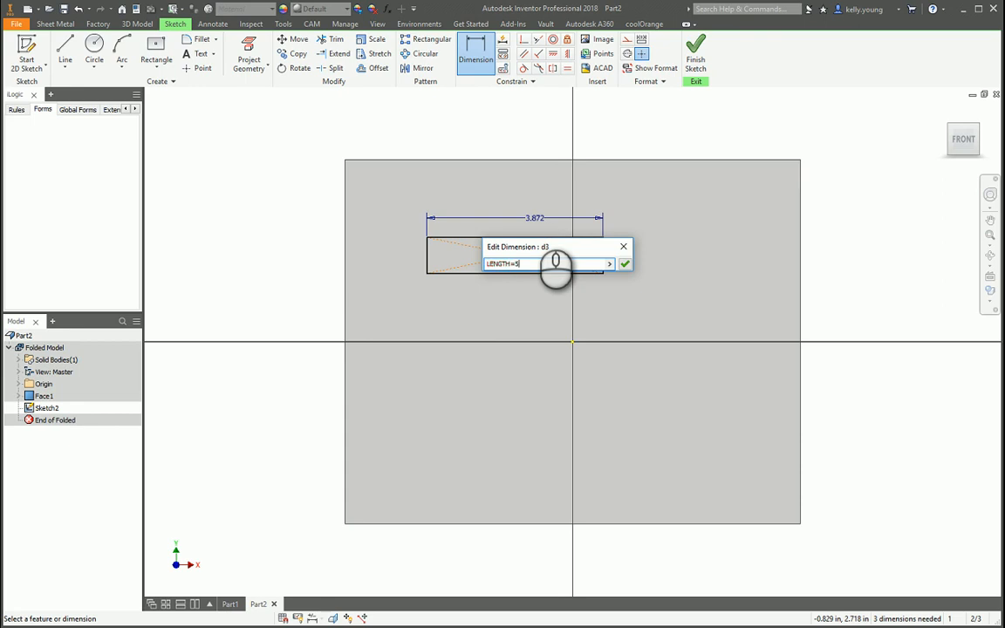
pyautogui.press('Return')
pyautogui.click(626, 238)
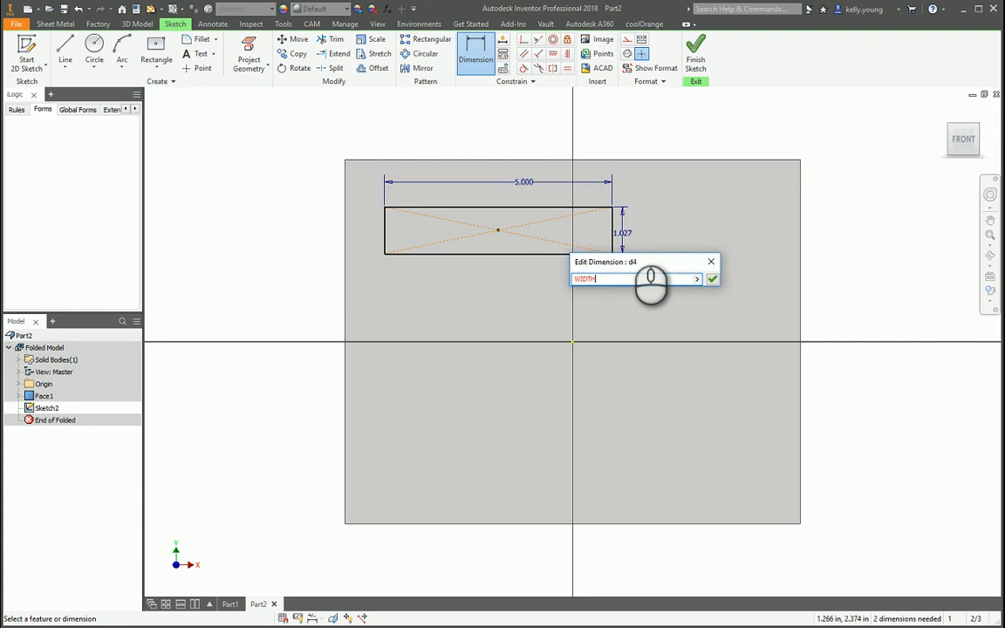
pyautogui.write('WIDTH=0.5')
pyautogui.press('Return')
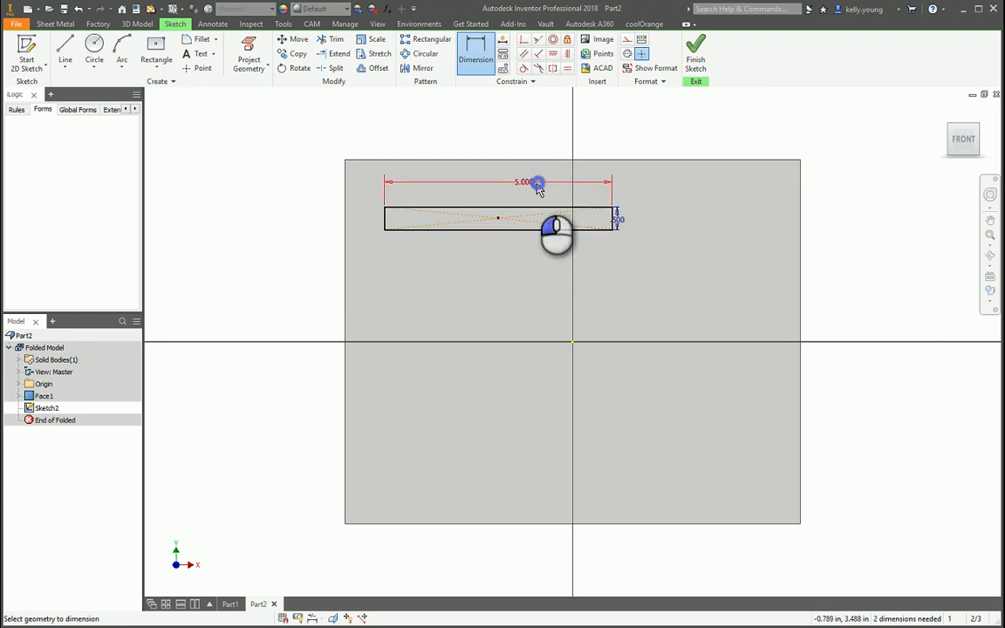
# Step: Set the rectangle's length to 3 in and move the rectangle lower on the plate by its centre
pyautogui.click(537, 184)
pyautogui.write('3')
pyautogui.press('Return')
pyautogui.press('Escape')
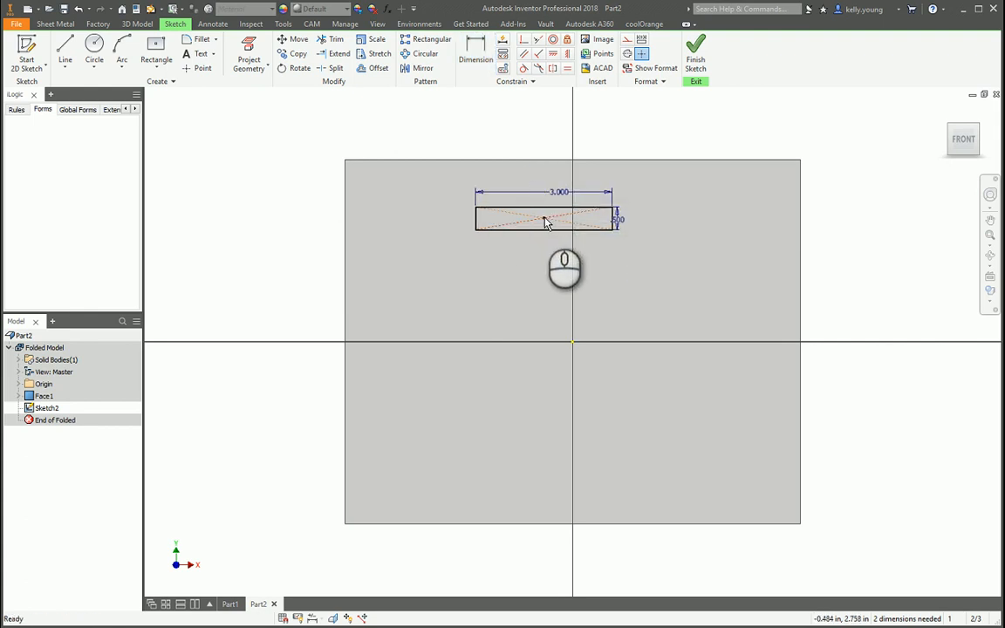
pyautogui.moveTo(542, 218); pyautogui.dragTo(498, 294)
# Step: Place a sketch point at the rectangle's centre and finish the sketch
pyautogui.scroll(-5, 493, 294)
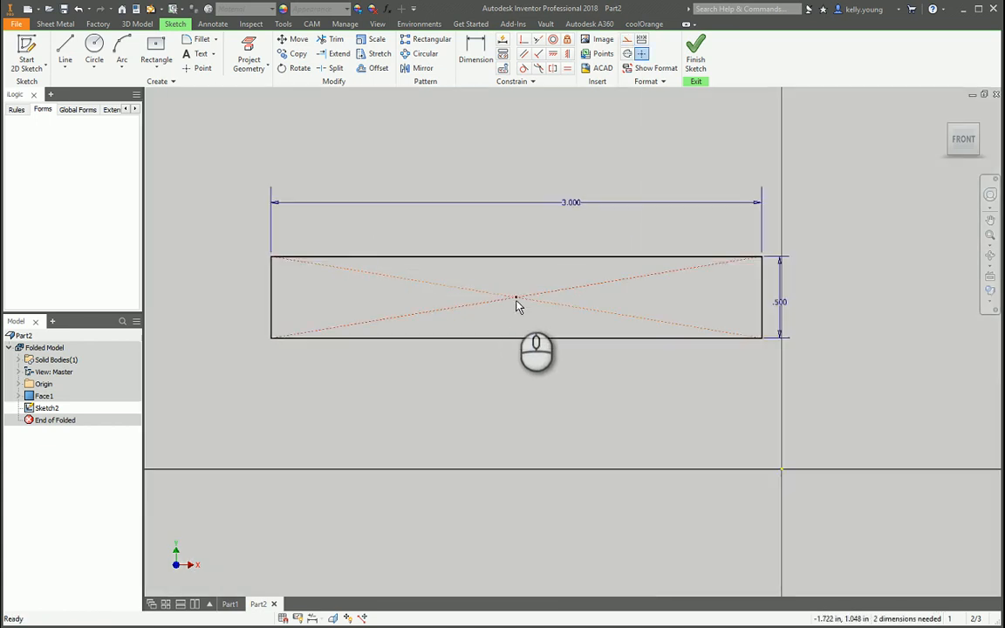
pyautogui.moveTo(515, 300); pyautogui.dragTo(469, 317, button='middle')
pyautogui.click(202, 67)
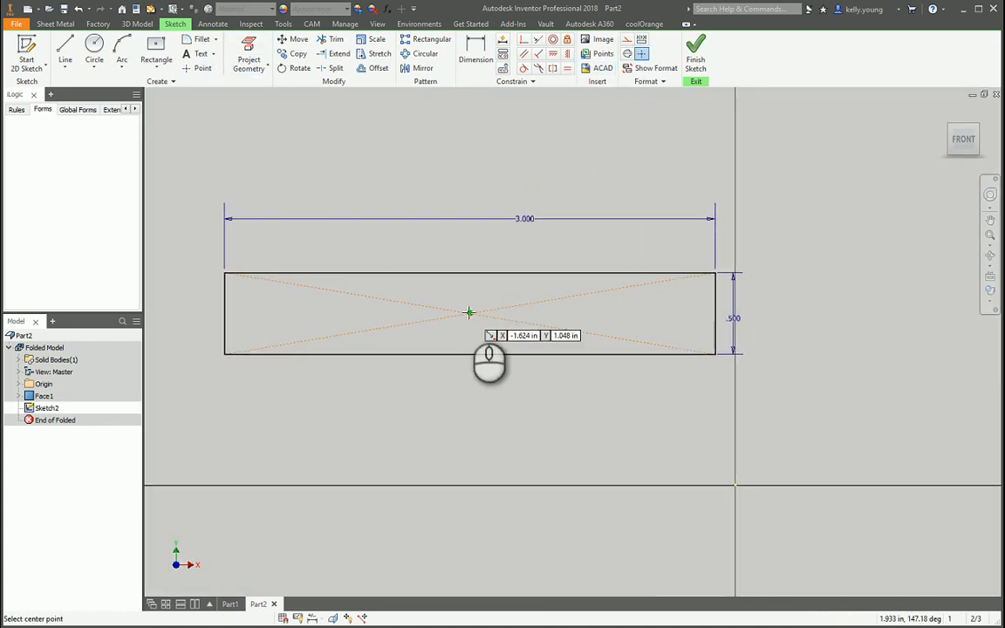
pyautogui.click(471, 314)
pyautogui.press('Escape')
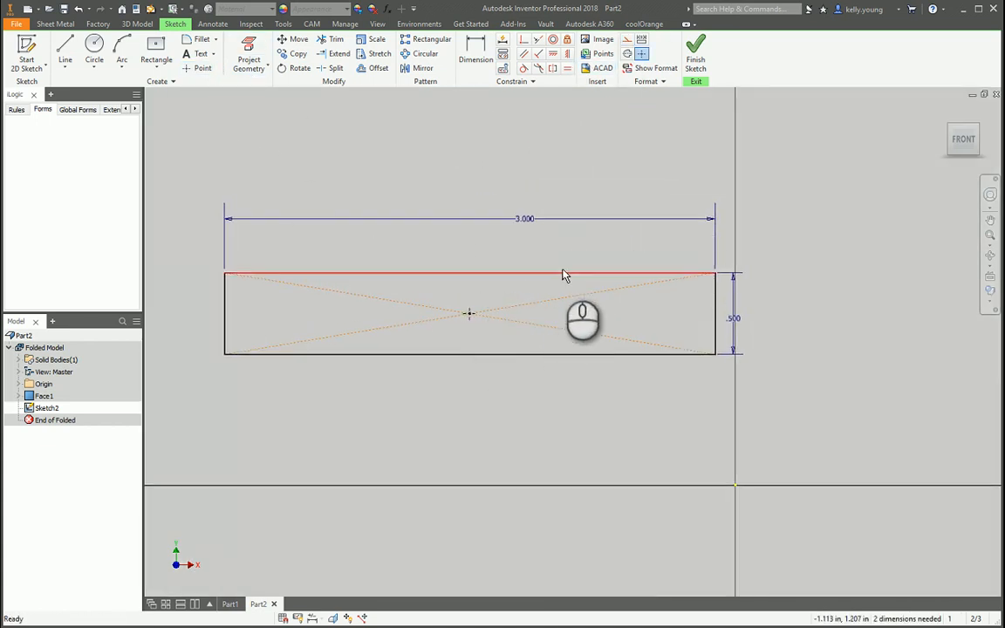
pyautogui.press('s')
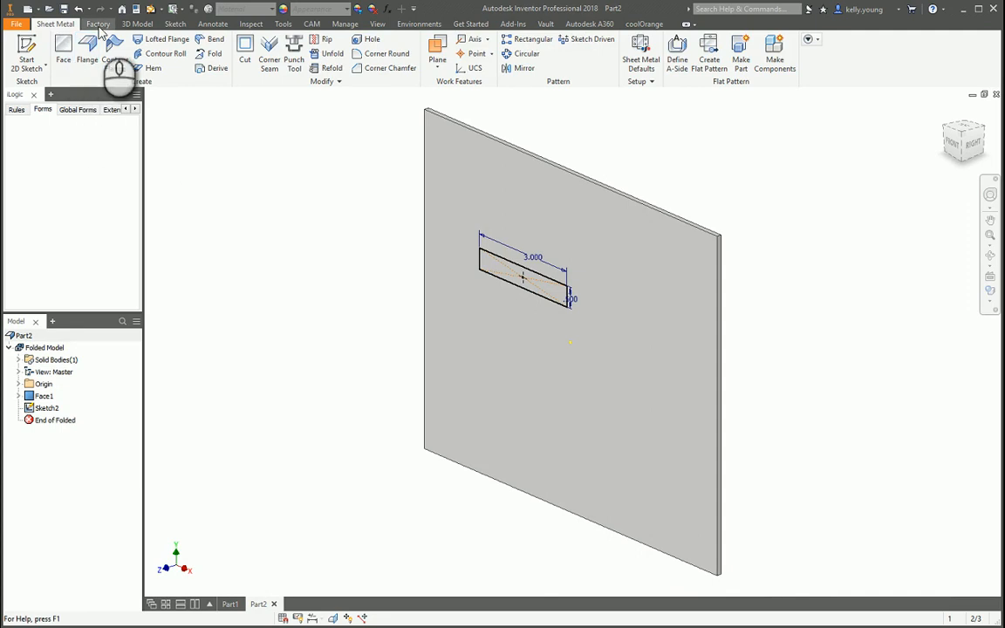
# Step: Extrude the rectangle as a cut through the plate, with the distance set to the Thickness parameter
pyautogui.click(137, 24)
pyautogui.click(66, 54)
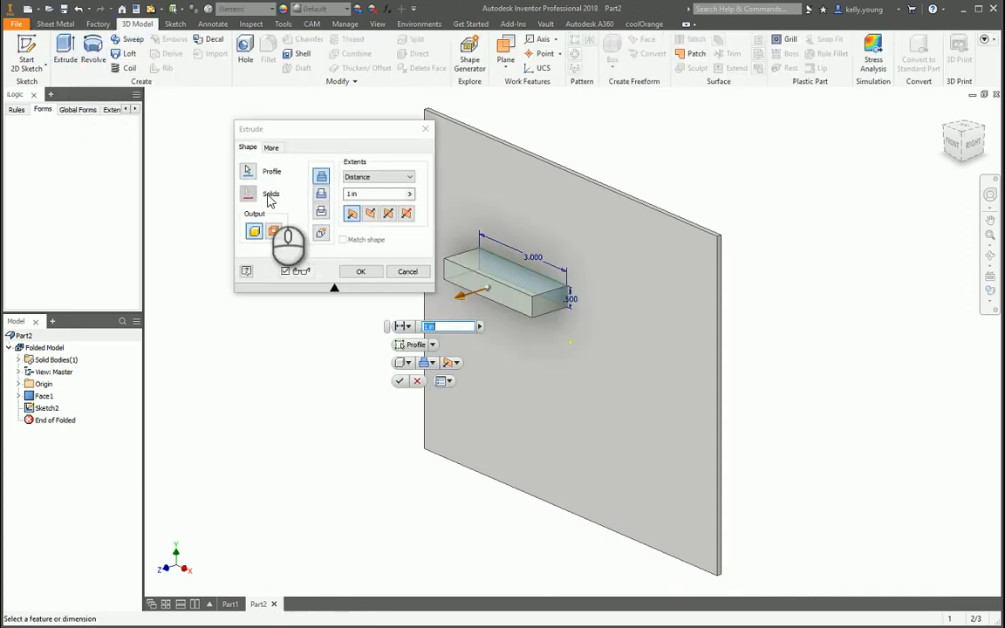
pyautogui.click(321, 193)
pyautogui.click(368, 197)
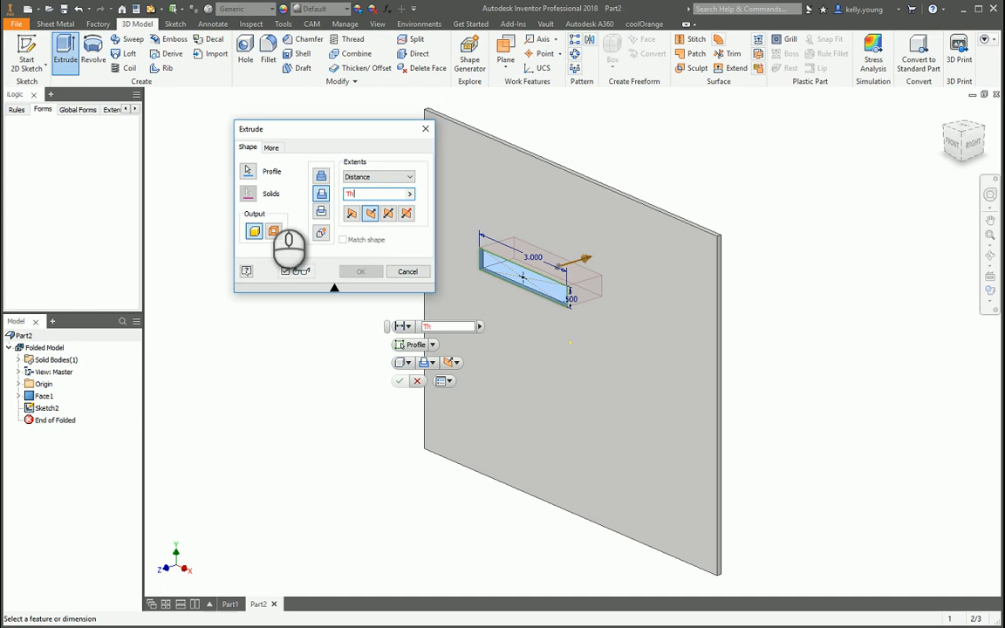
pyautogui.press('Return')
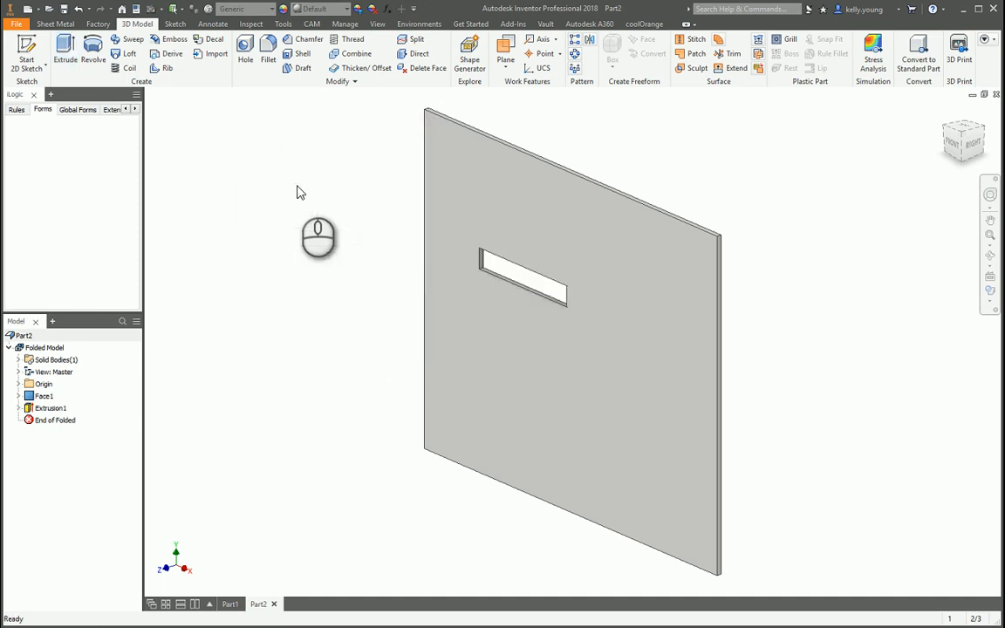
# Step: Create a work plane through the slot's lower front edge, perpendicular to the plate's front face
pyautogui.scroll(5, 481, 278)
pyautogui.moveTo(479, 279); pyautogui.dragTo(376, 313, button='middle')
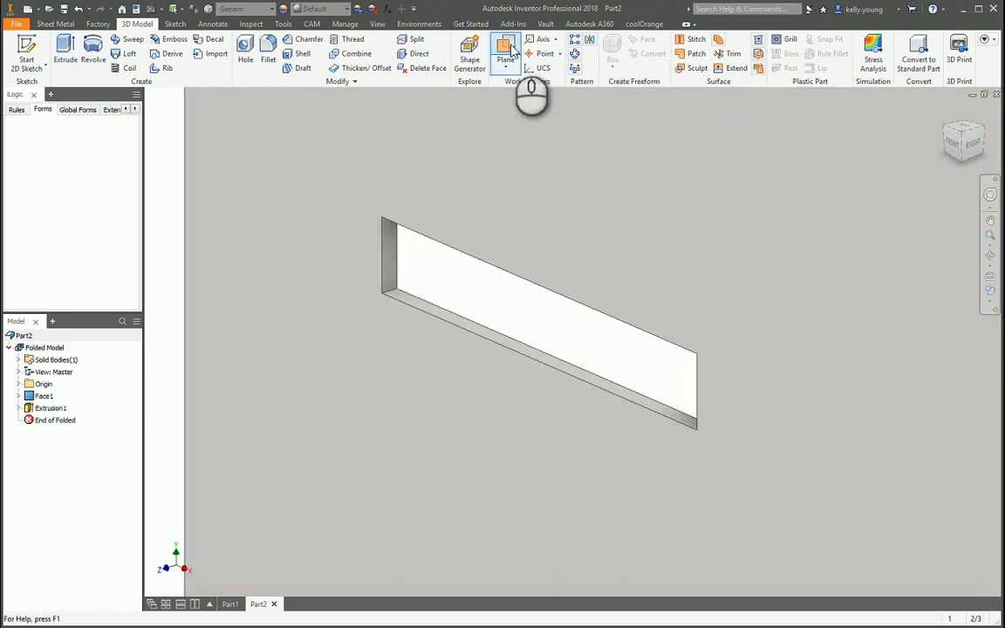
pyautogui.click(507, 50)
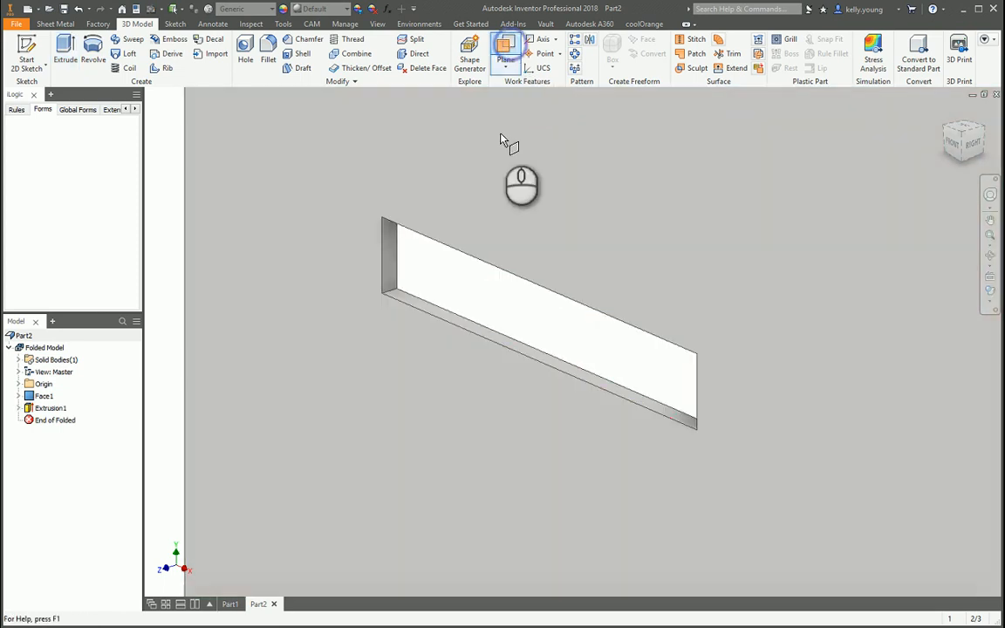
pyautogui.click(517, 356)
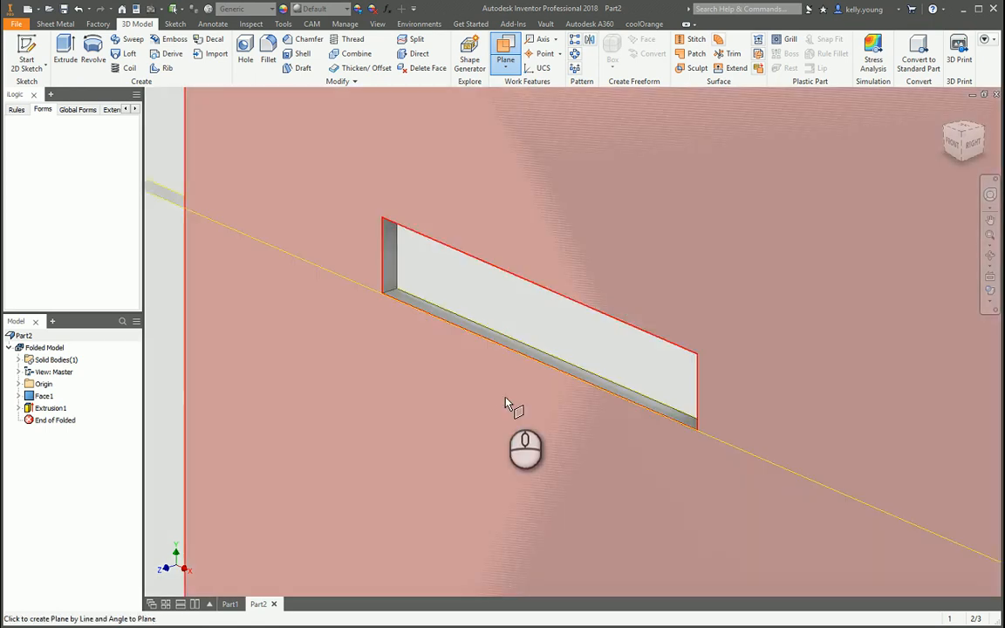
pyautogui.click(506, 401)
pyautogui.press('Return')
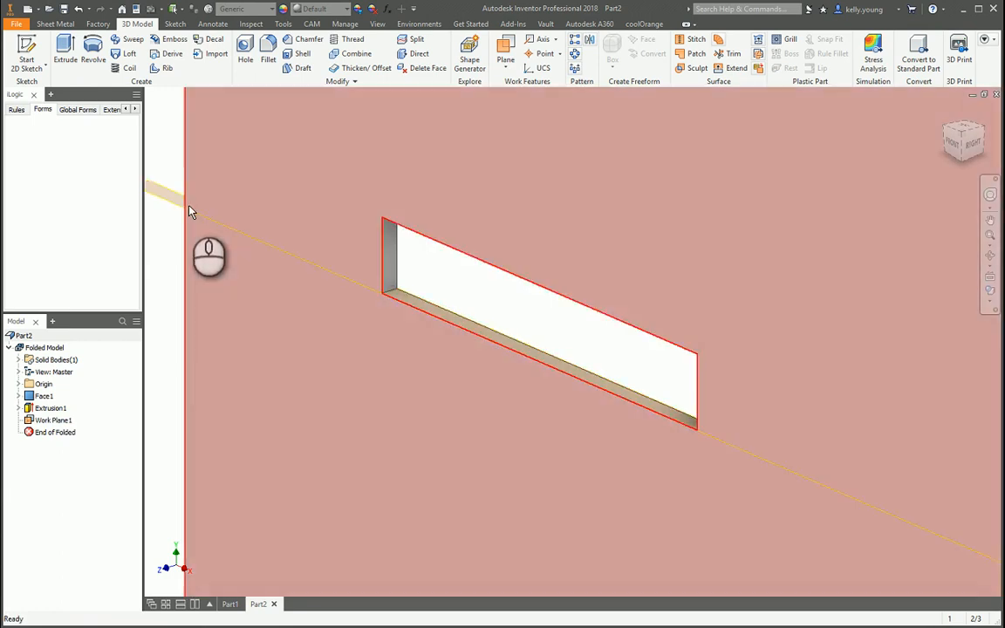
pyautogui.click(172, 209)
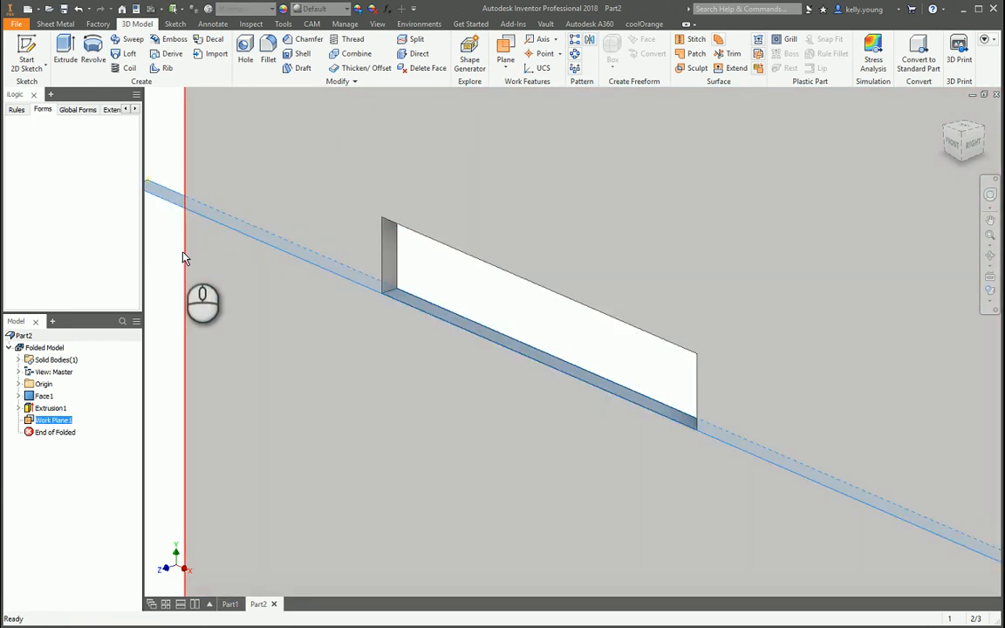
pyautogui.moveTo(248, 220); pyautogui.dragTo(296, 258, button='middle')
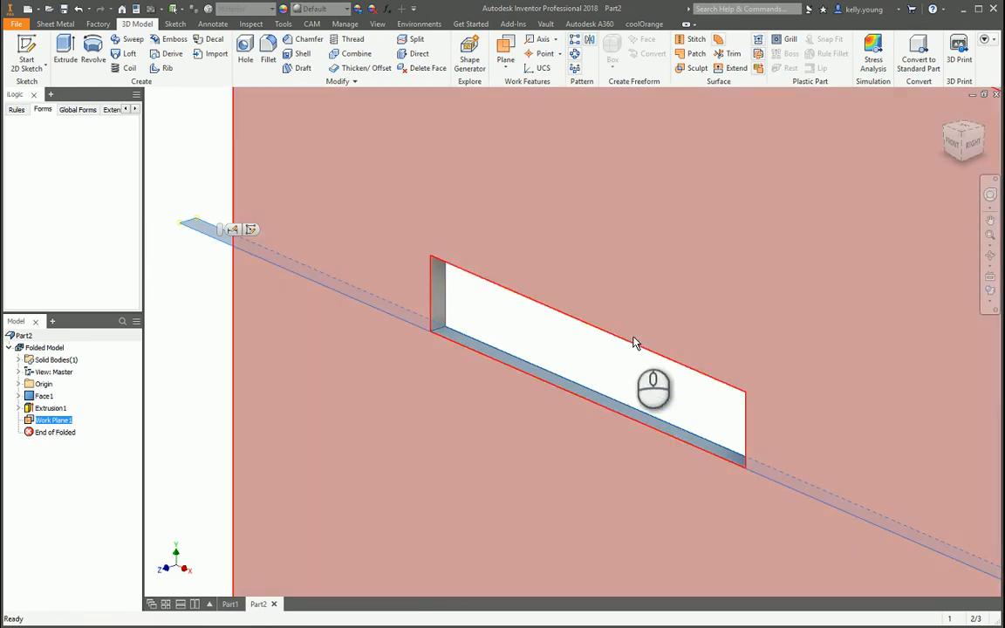
pyautogui.press('Escape')
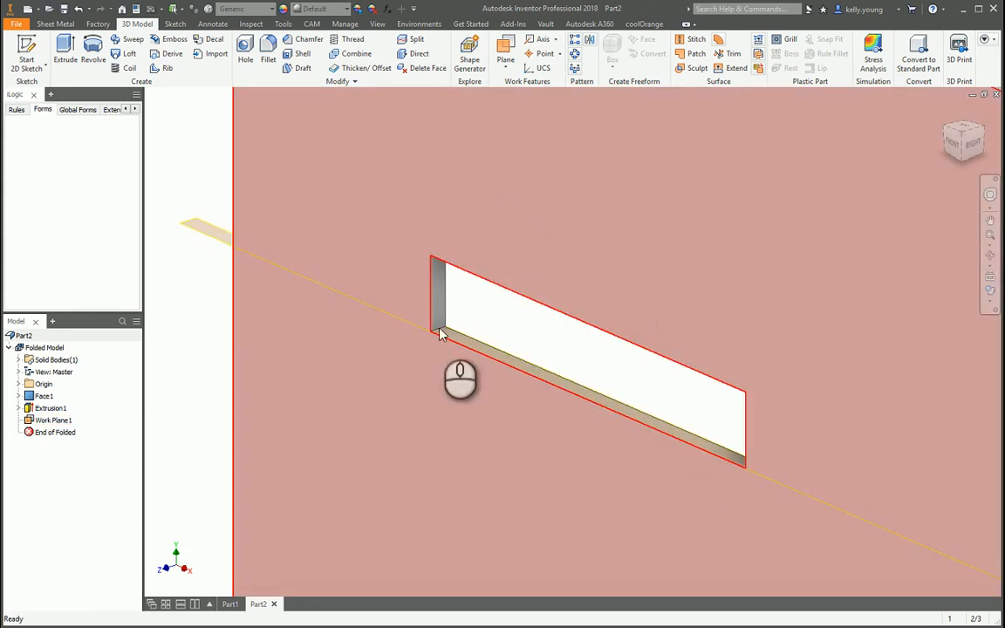
# Step: Start a sketch on the new work plane and turn off the plane's visibility
pyautogui.press('s')
pyautogui.click(218, 234)
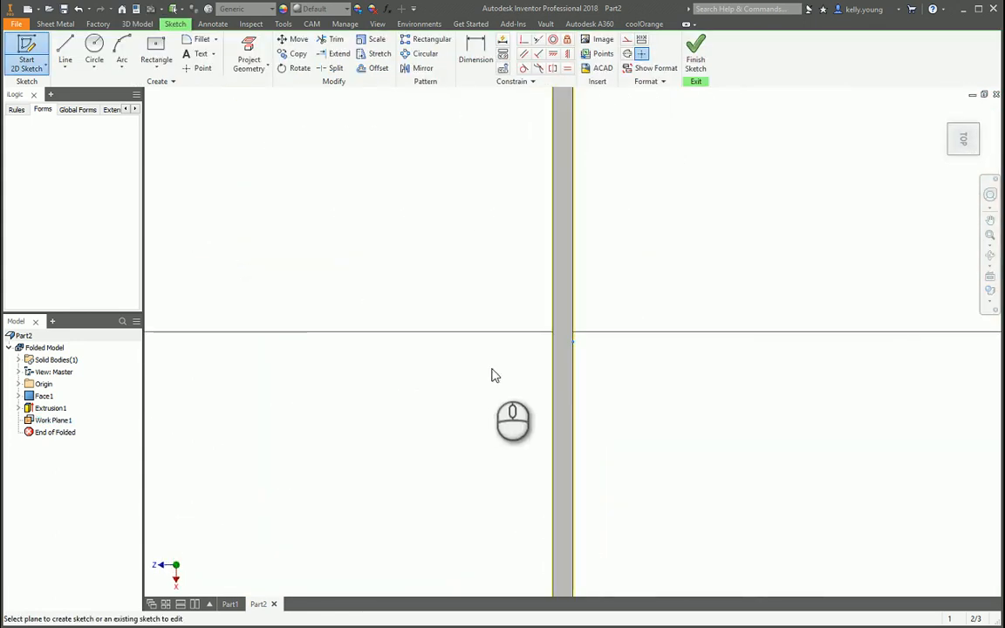
pyautogui.moveTo(491, 375)
pyautogui.keyDown('shift'); pyautogui.mouseDown(button='middle')
pyautogui.moveTo(510, 412)
pyautogui.moveTo(394, 459)
pyautogui.mouseUp(button='middle'); pyautogui.keyUp('shift')
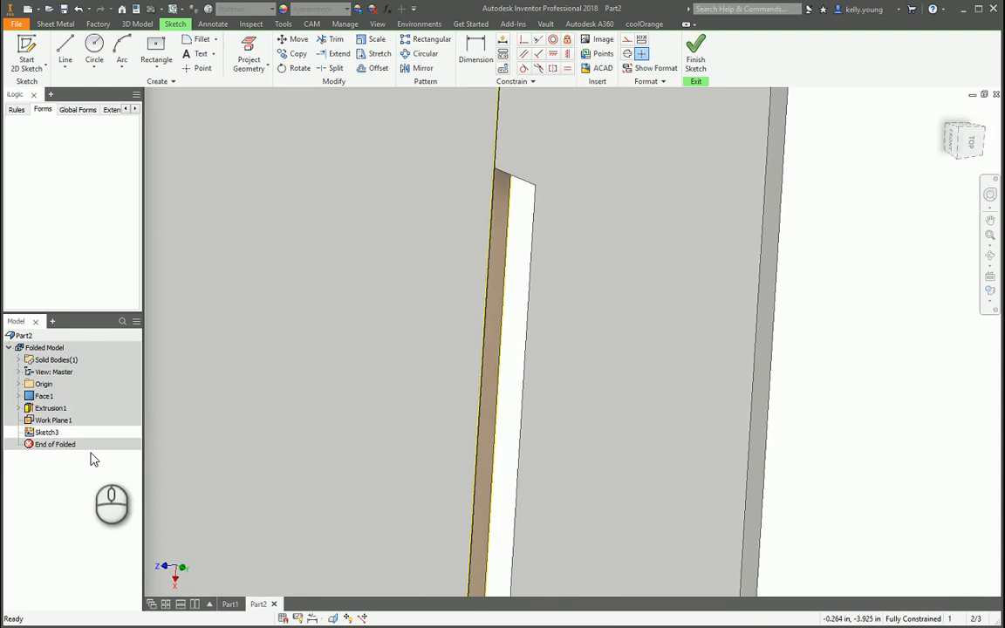
pyautogui.rightClick(48, 420)
pyautogui.click(81, 504)
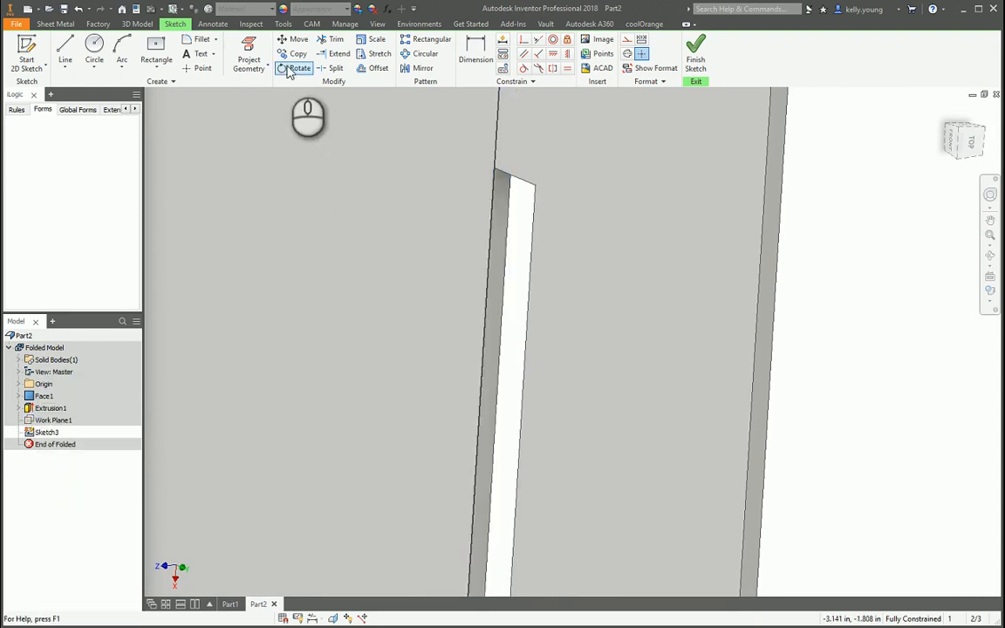
# Step: Project the slot's long edge on the work plane into the sketch
pyautogui.click(249, 57)
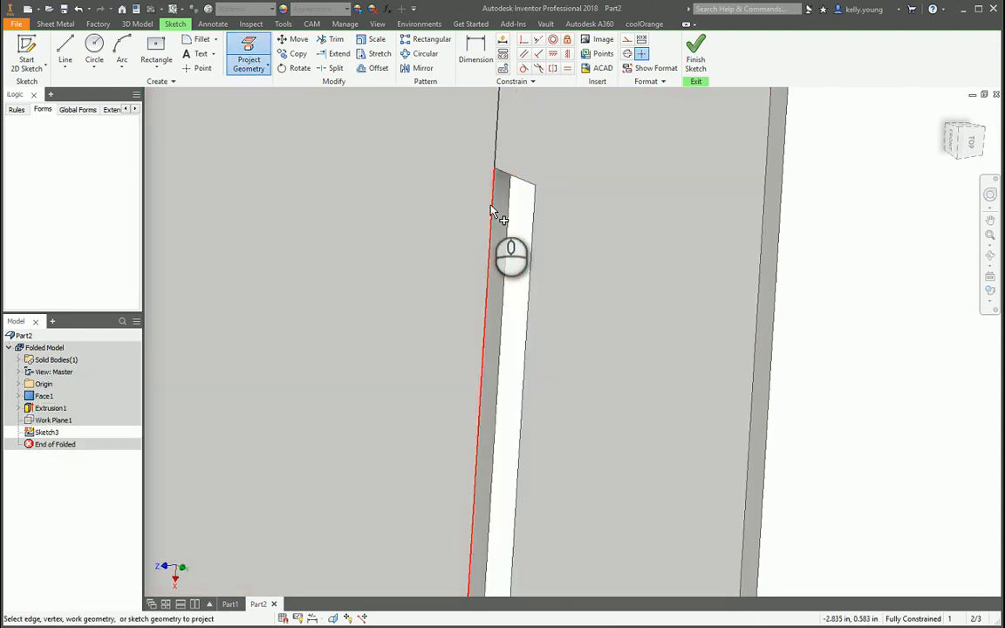
pyautogui.click(491, 210)
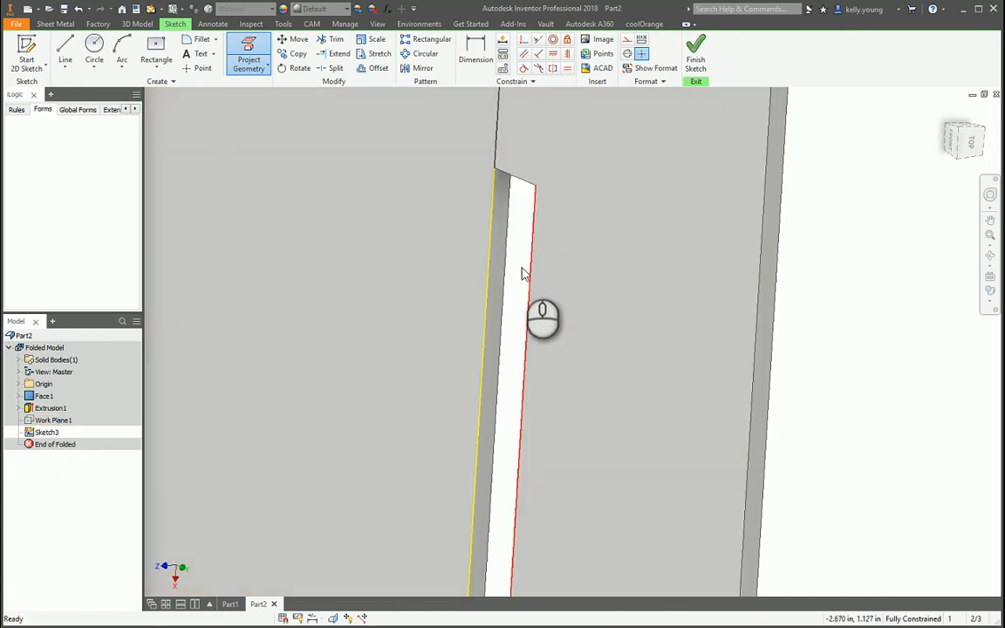
pyautogui.press('Escape')
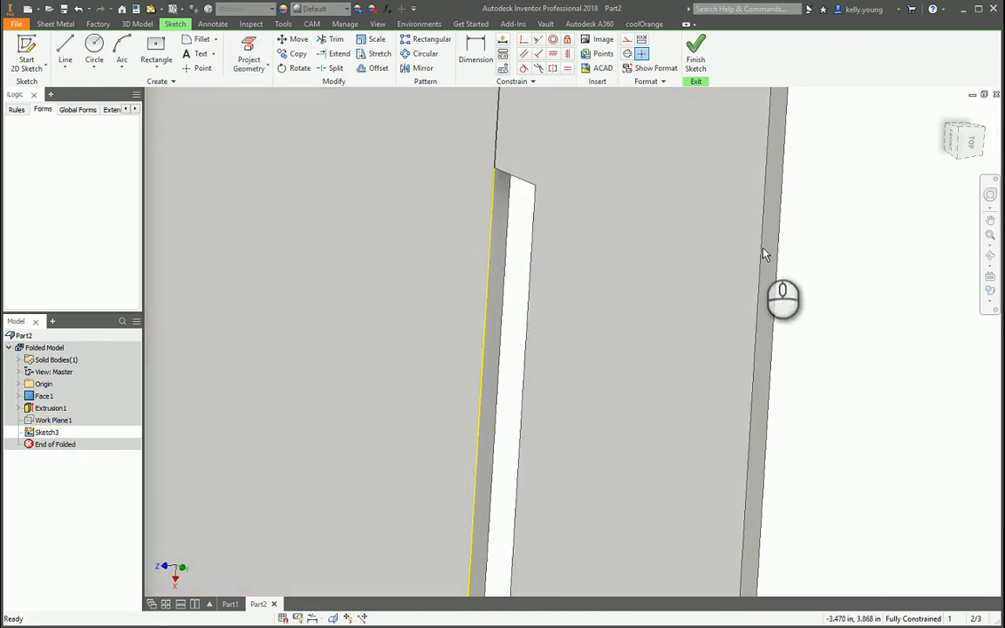
# Step: Draw a three-point arc of about 0.9 in radius starting at the near end of the projected slot edge
pyautogui.keyDown('shift'); pyautogui.moveTo(774, 240); pyautogui.dragTo(778, 202, button='middle'); pyautogui.keyUp('shift')
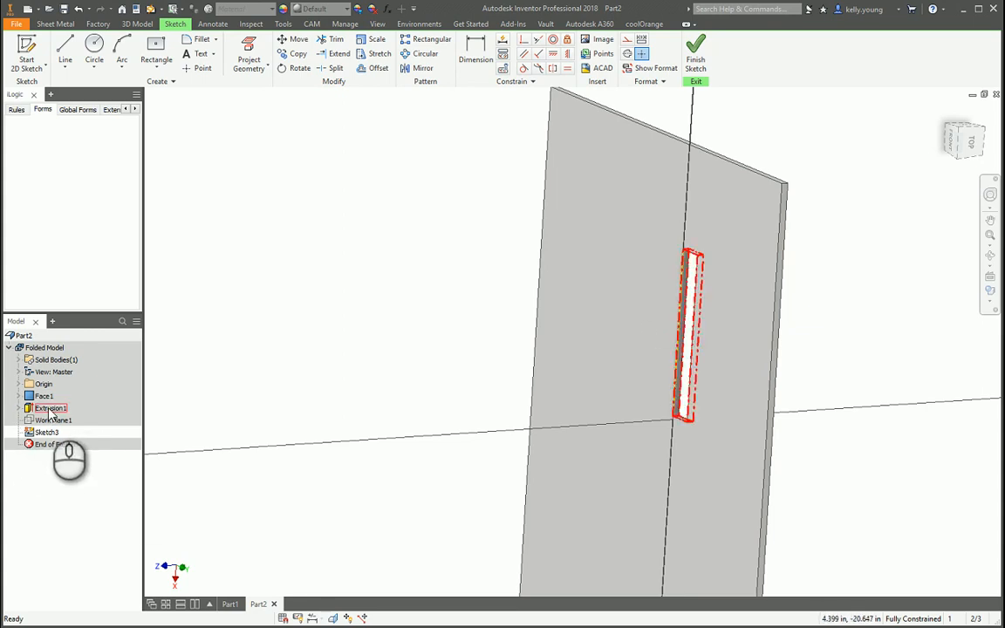
pyautogui.moveTo(393, 192); pyautogui.dragTo(345, 214, button='middle')
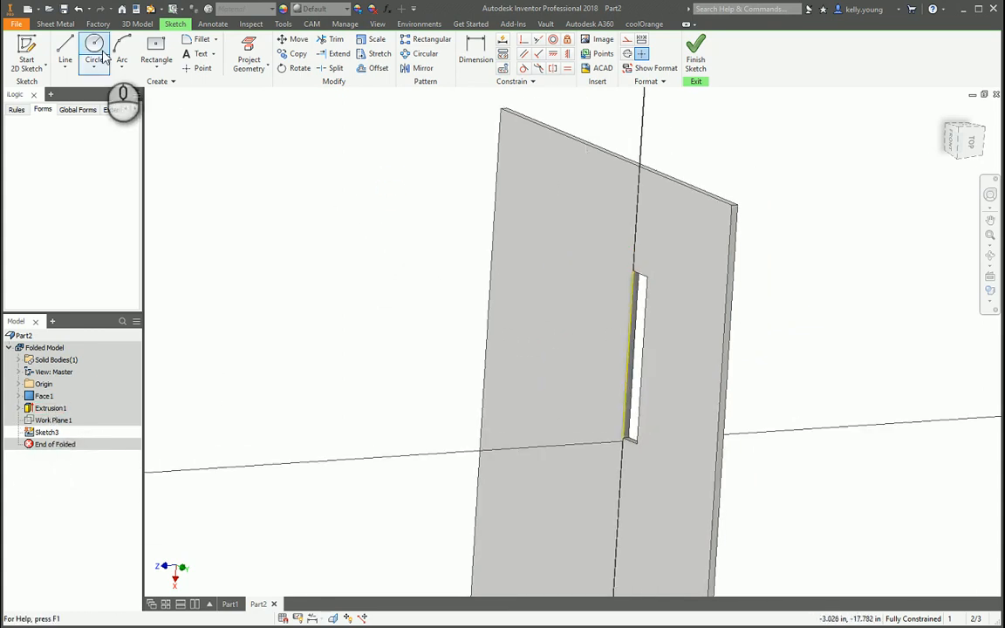
pyautogui.click(122, 47)
pyautogui.scroll(-5, 650, 392)
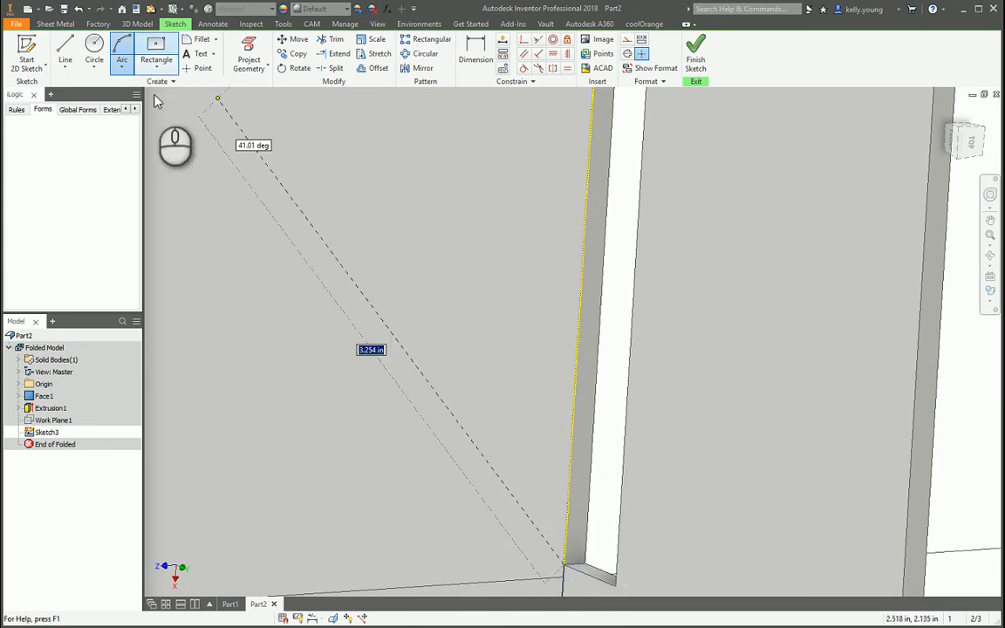
pyautogui.click(507, 457)
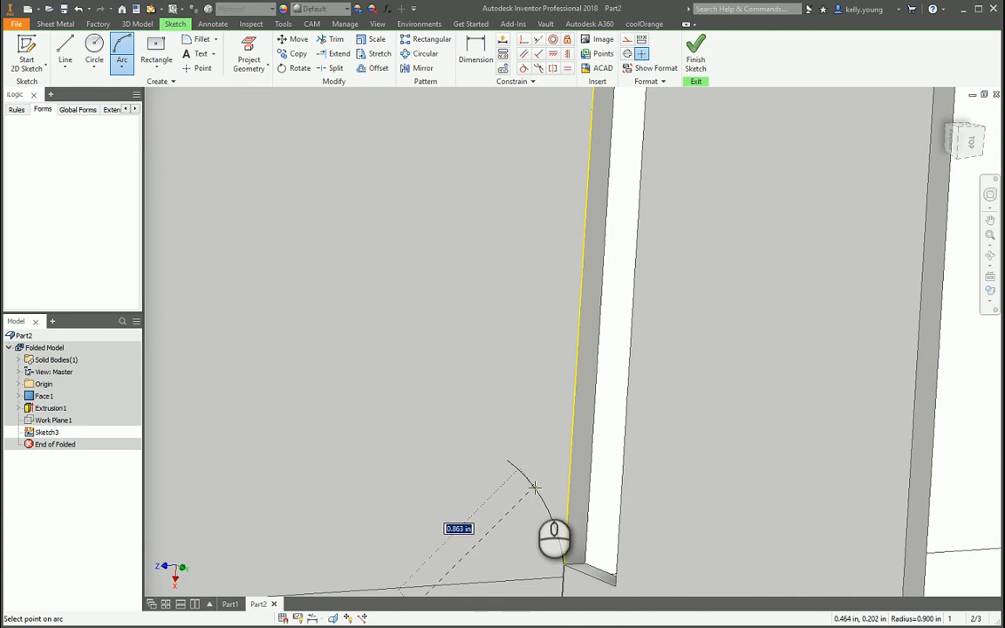
pyautogui.click(540, 483)
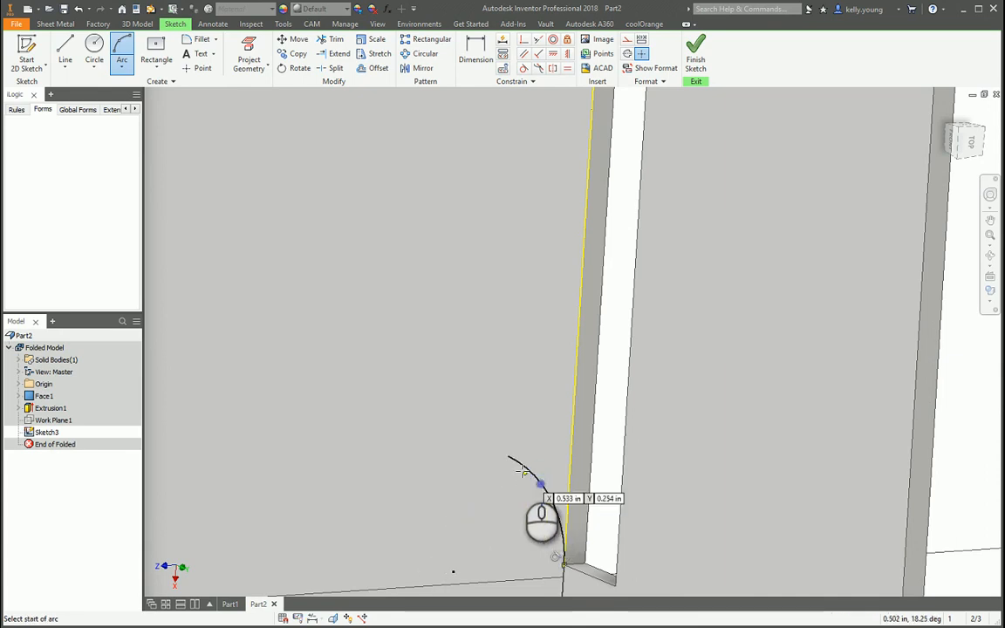
pyautogui.press('l')
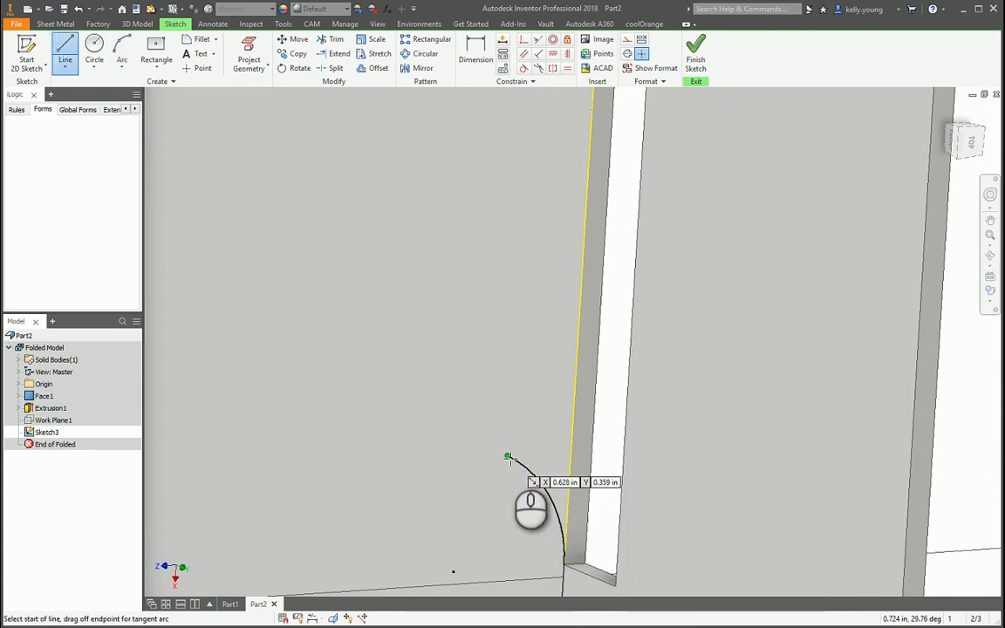
pyautogui.moveTo(510, 454); pyautogui.dragTo(485, 446)
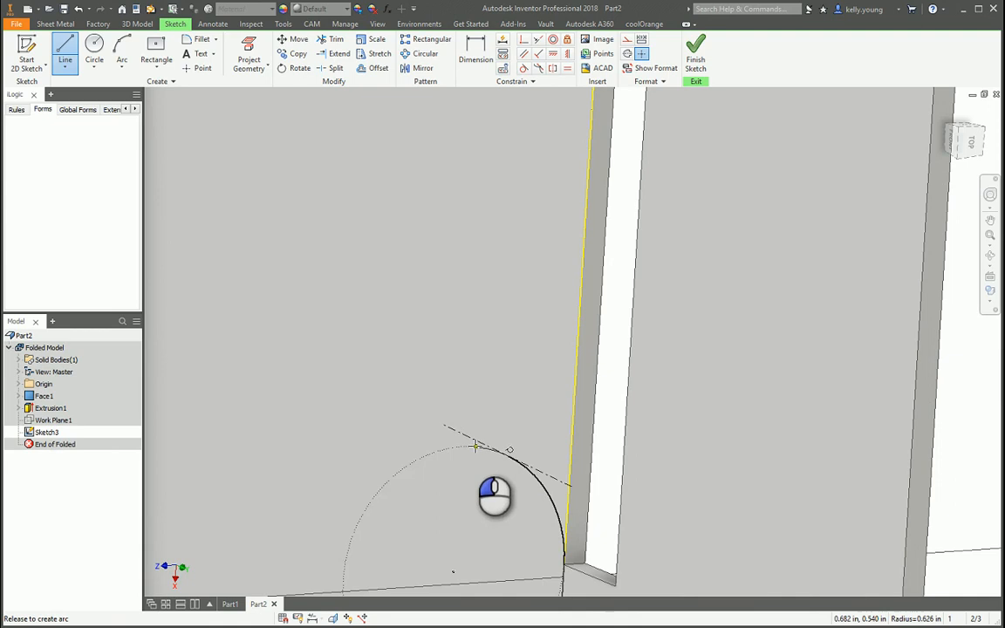
pyautogui.click(458, 432)
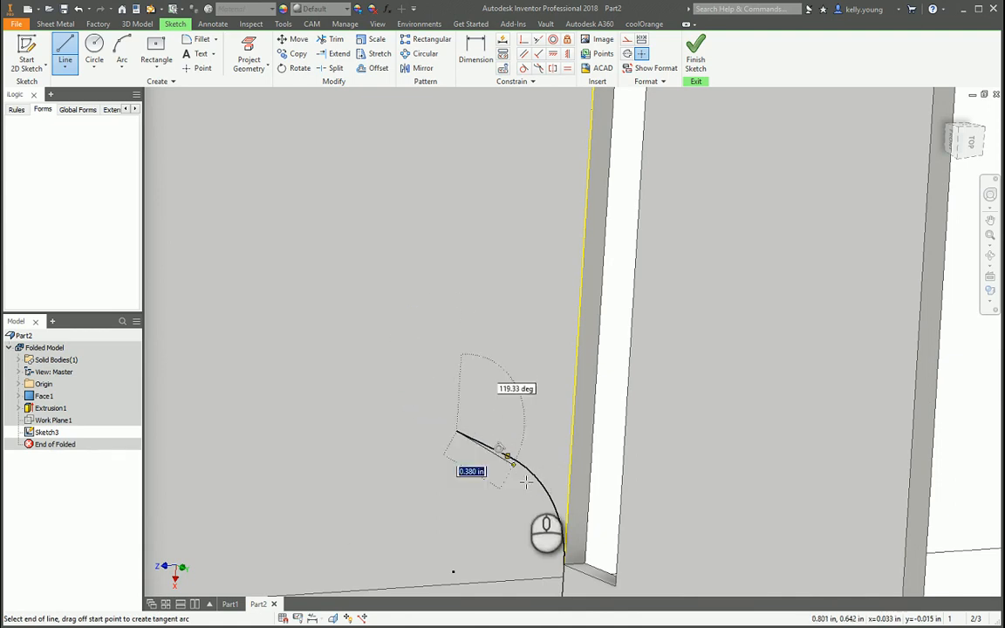
pyautogui.press('Escape')
# Step: Continue the profile from the arc with a sloped line, corner arc, long line, corner arc, sloped line and end arc to the slot edge's far end
pyautogui.press('l')
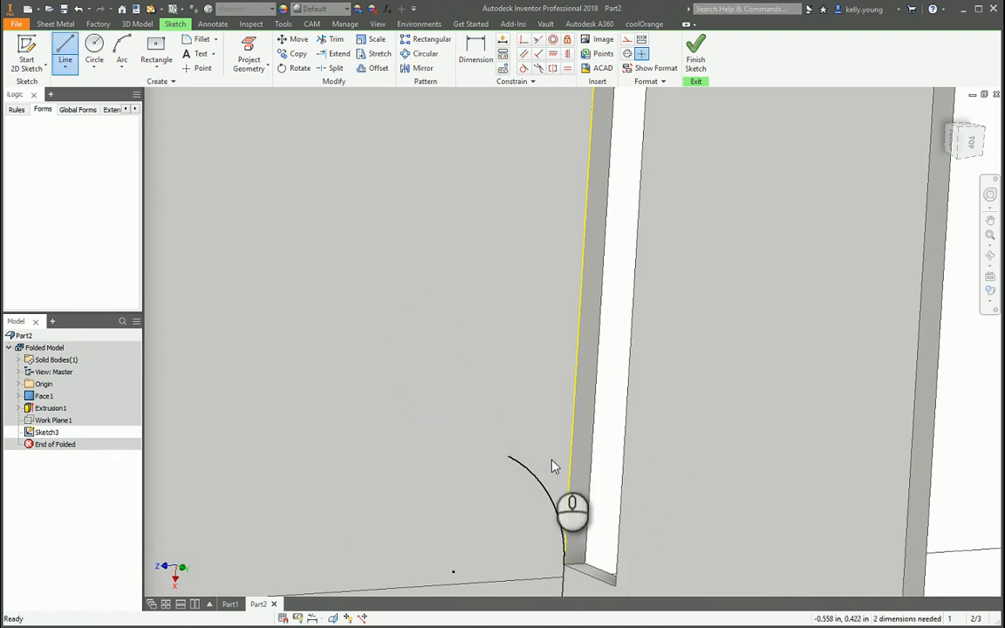
pyautogui.click(508, 457)
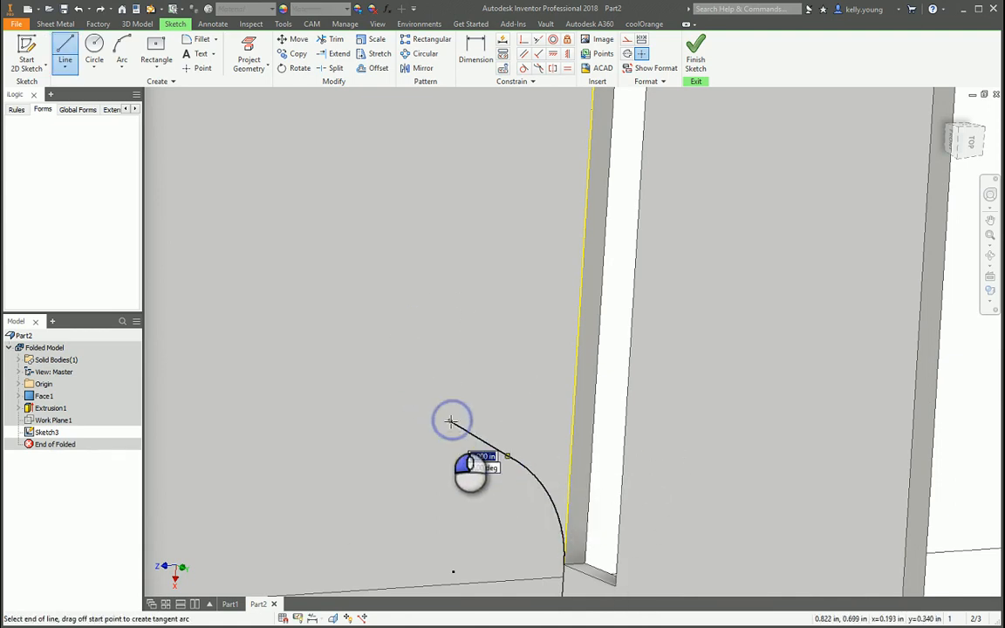
pyautogui.moveTo(451, 422); pyautogui.dragTo(429, 359)
pyautogui.moveTo(442, 109); pyautogui.dragTo(421, 431, button='middle')
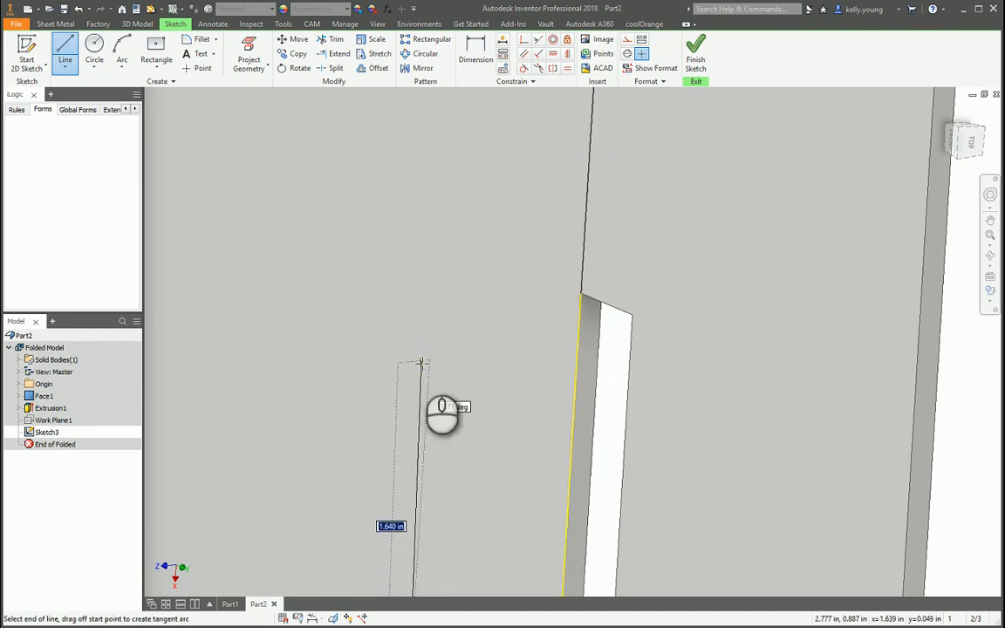
pyautogui.click(431, 403)
pyautogui.moveTo(431, 403)
pyautogui.mouseDown()
pyautogui.moveTo(452, 368)
pyautogui.moveTo(577, 309)
pyautogui.moveTo(541, 321)
pyautogui.moveTo(582, 294)
pyautogui.mouseUp()
pyautogui.click(492, 343)
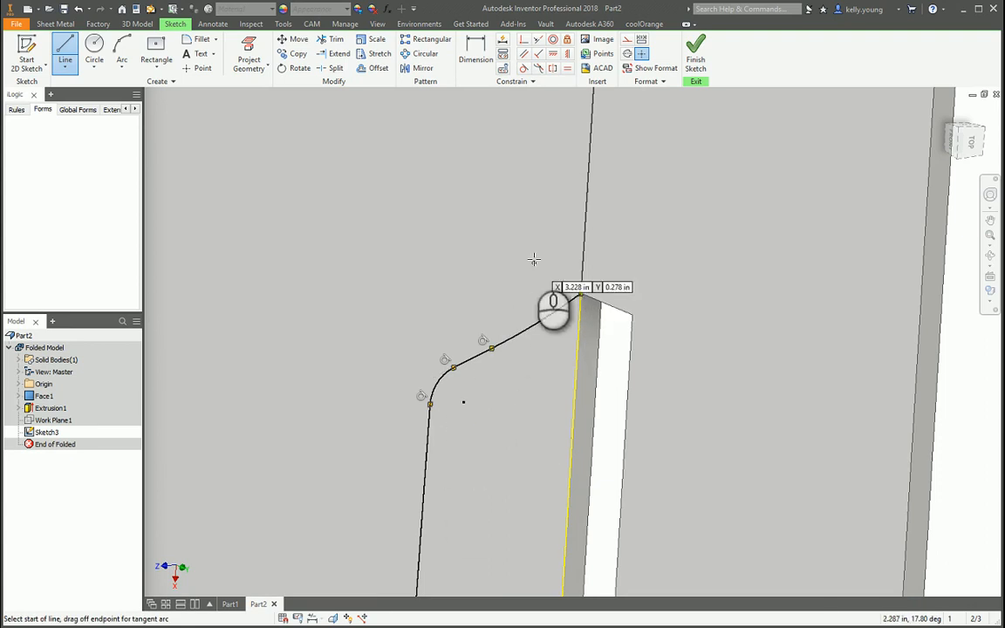
pyautogui.press('Escape')
# Step: Apply tangent constraints between the profile's arcs and their adjoining lines
pyautogui.scroll(4, 505, 266)
pyautogui.moveTo(501, 335); pyautogui.dragTo(495, 344, button='middle')
pyautogui.scroll(3, 506, 437)
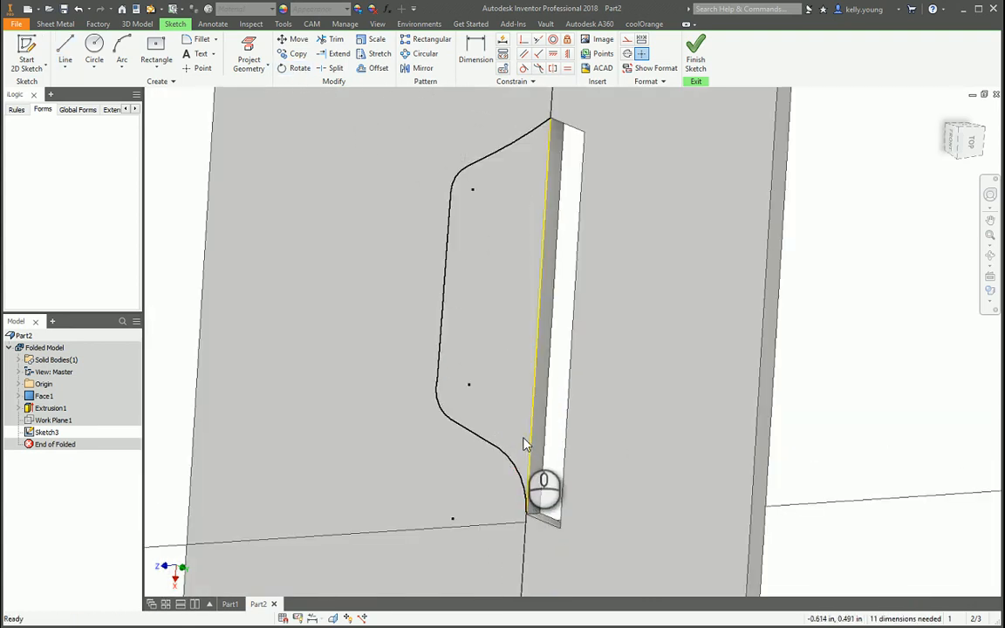
pyautogui.click(523, 69)
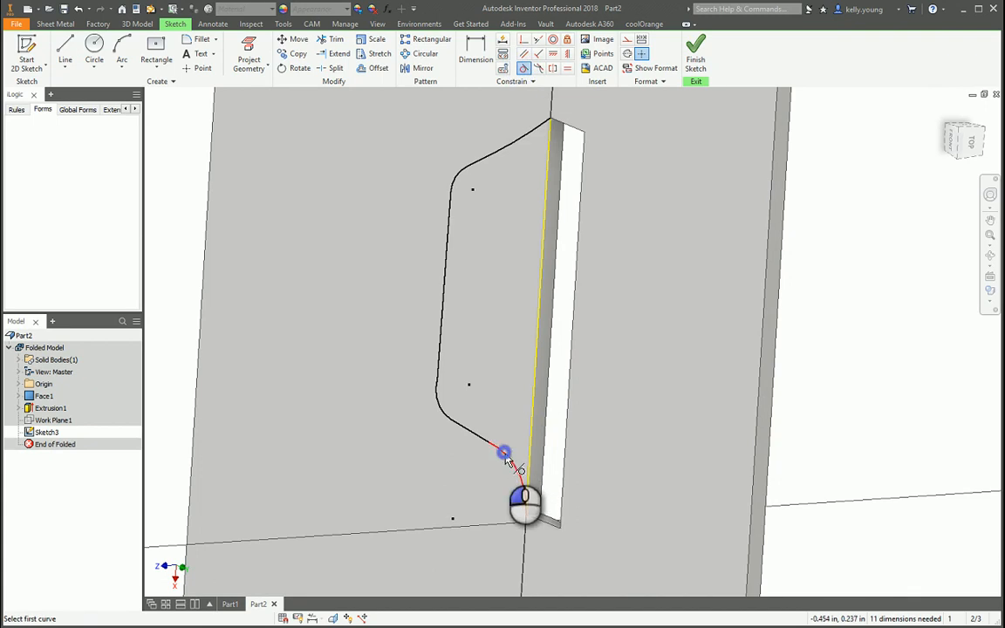
pyautogui.click(469, 430)
pyautogui.click(446, 416)
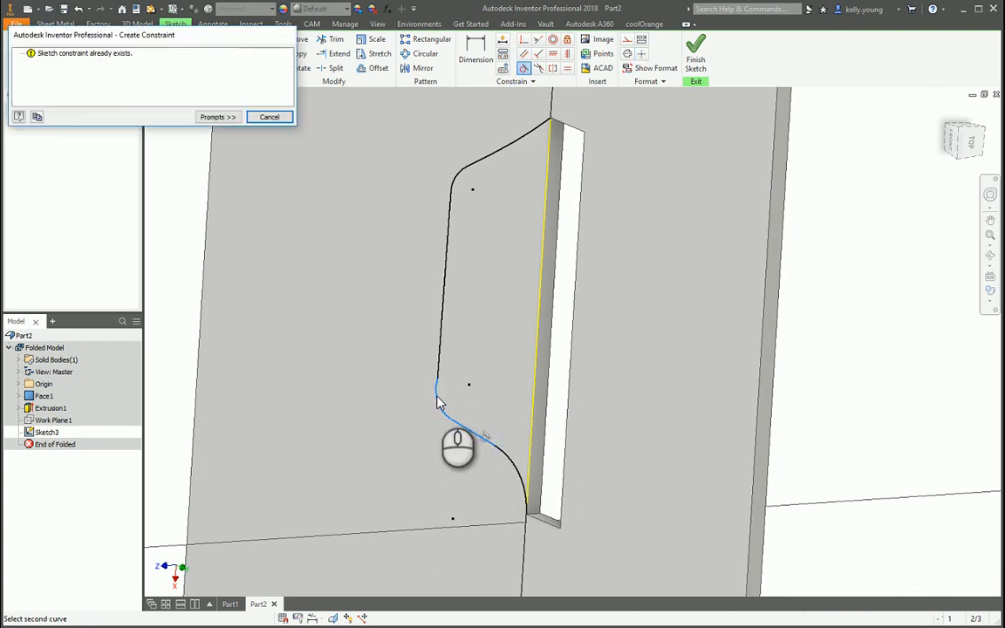
pyautogui.press('Escape')
pyautogui.click(437, 389)
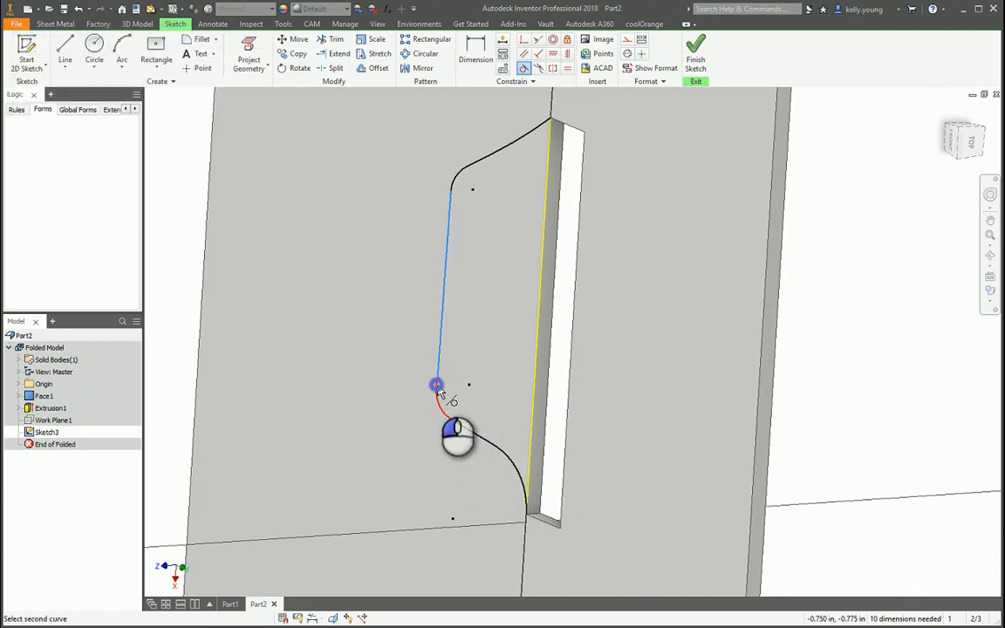
pyautogui.moveTo(478, 255); pyautogui.dragTo(459, 316, button='middle')
pyautogui.click(450, 312)
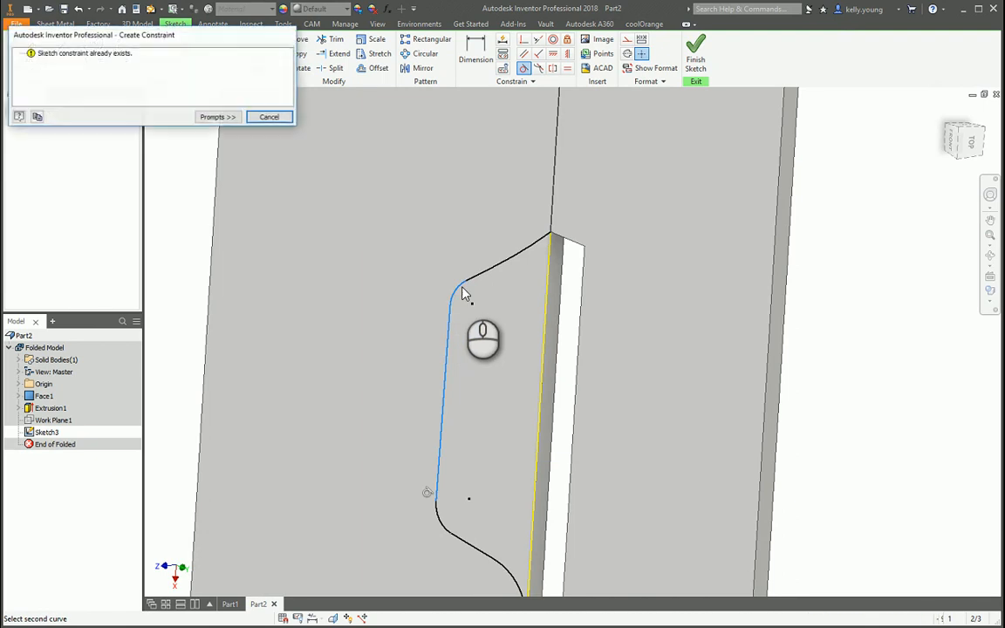
pyautogui.press('Escape')
pyautogui.click(458, 287)
pyautogui.click(472, 278)
pyautogui.press('Escape')
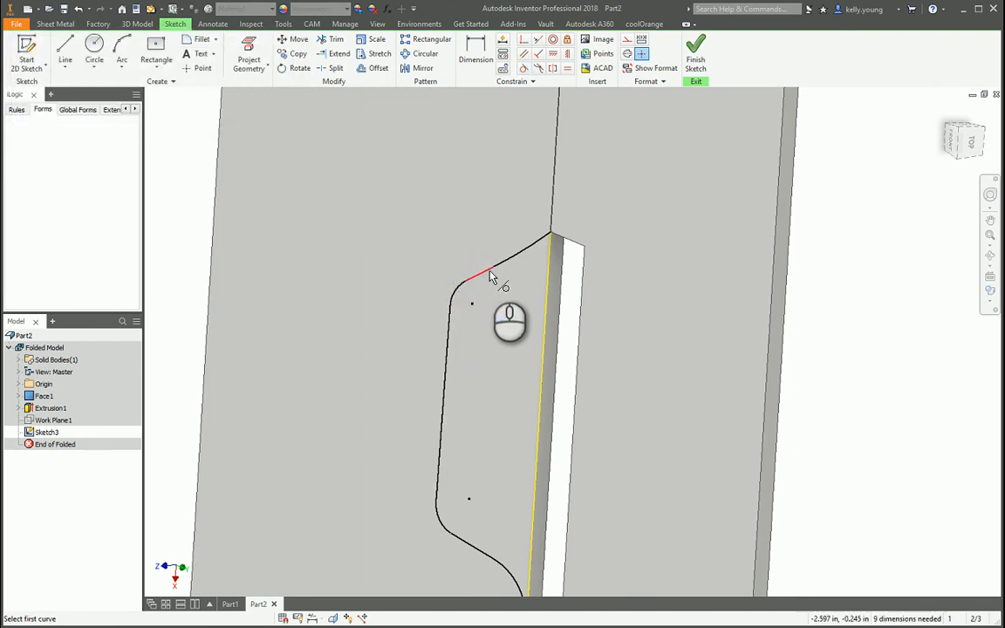
# Step: Try a tangent constraint against the projected slot edge and undo it
pyautogui.click(552, 249)
pyautogui.moveTo(471, 443); pyautogui.dragTo(572, 296, button='middle')
pyautogui.press('Escape')
pyautogui.hotkey('ctrl', 'z')
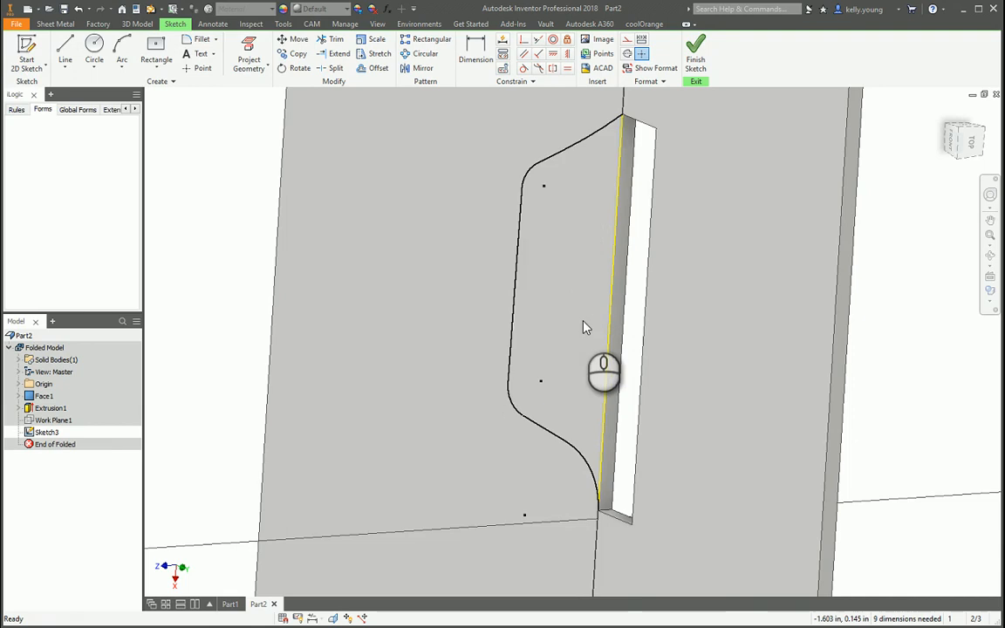
# Step: Pull the profile's long side toward the slot and make the end arcs, sloped lines and corner arcs equal in matching pairs
pyautogui.moveTo(573, 206); pyautogui.dragTo(531, 265, button='middle')
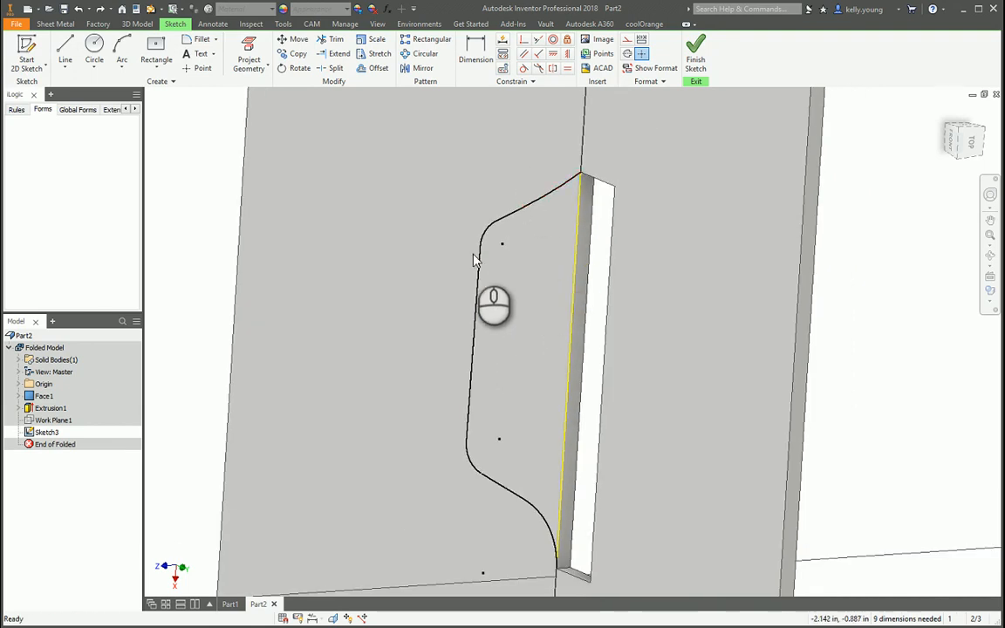
pyautogui.moveTo(484, 266); pyautogui.dragTo(485, 270)
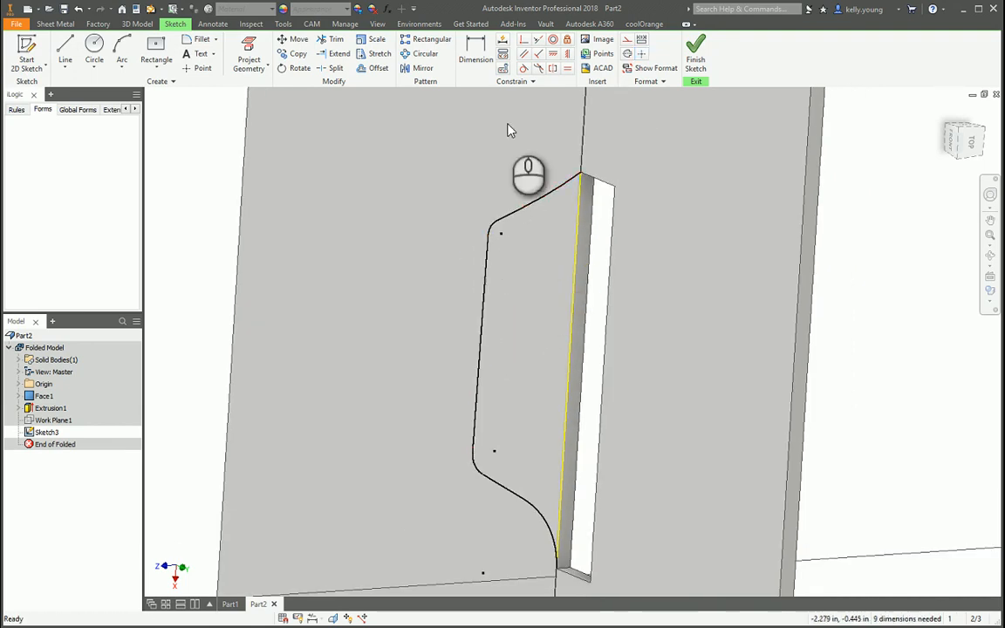
pyautogui.click(566, 69)
pyautogui.click(549, 202)
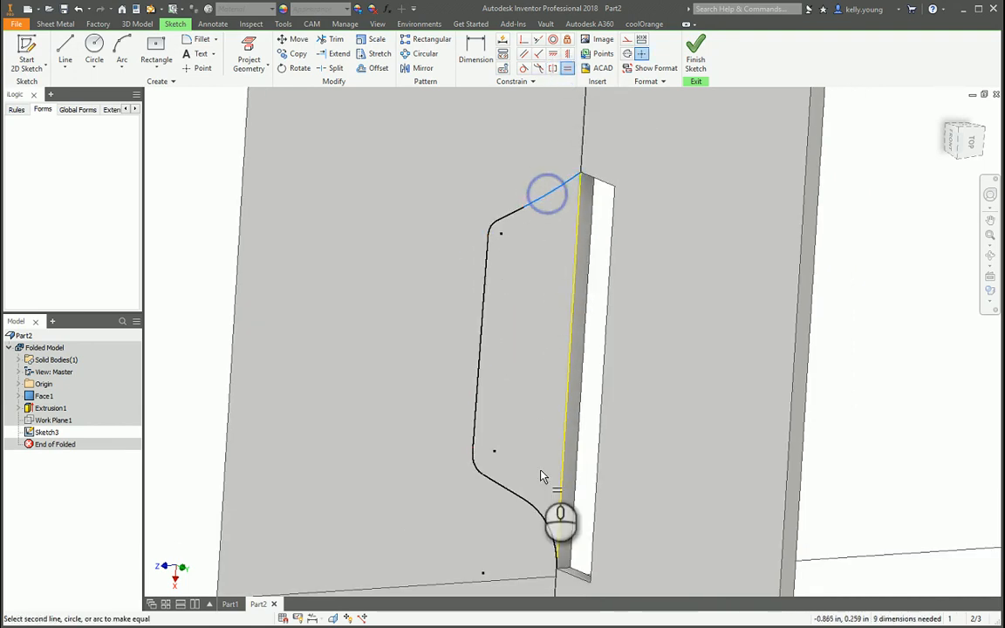
pyautogui.click(541, 513)
pyautogui.click(501, 487)
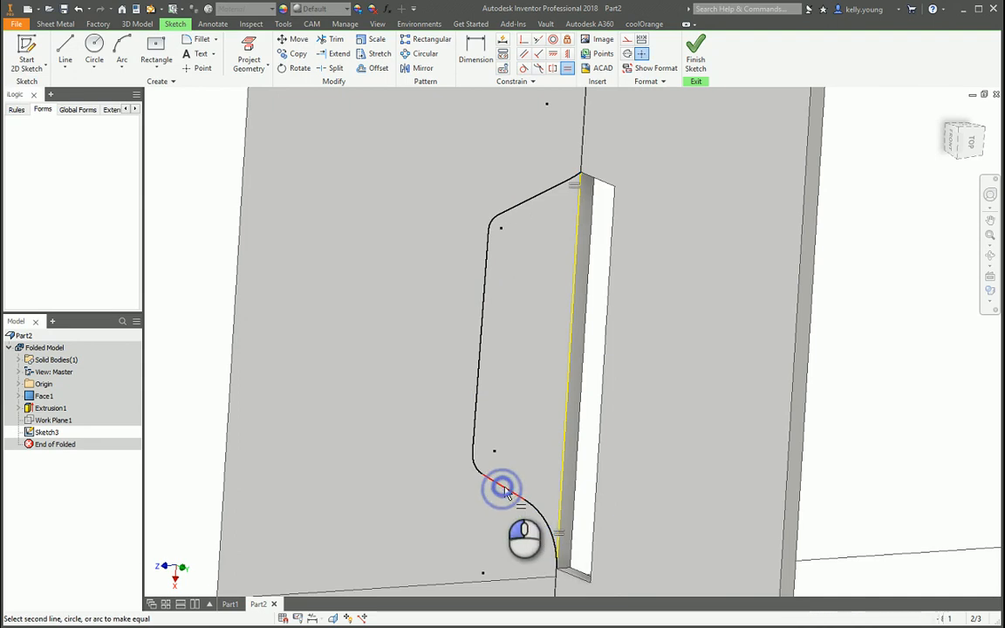
pyautogui.click(523, 205)
pyautogui.click(497, 217)
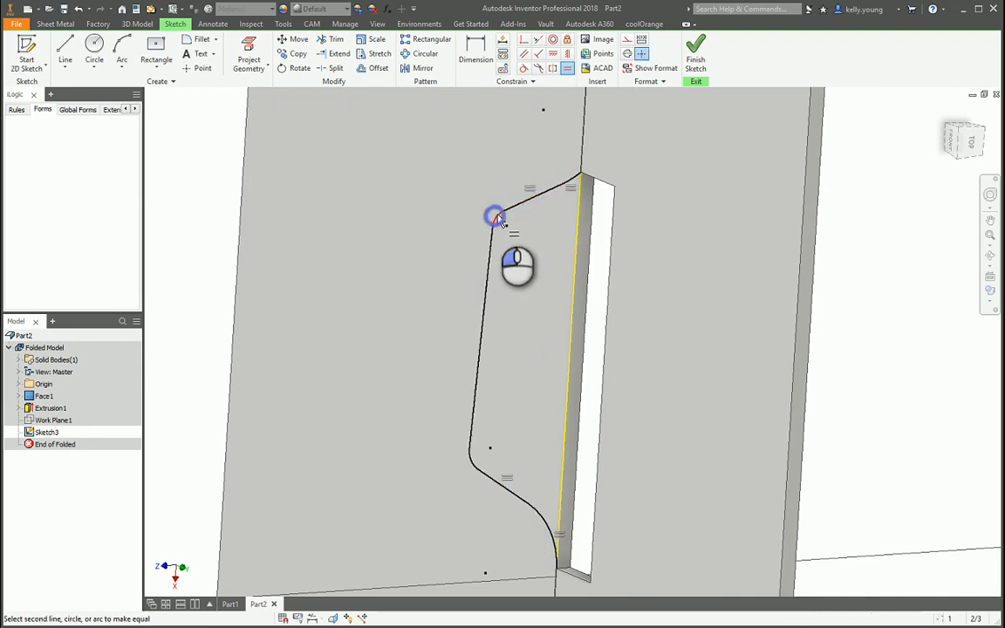
pyautogui.click(472, 462)
pyautogui.press('Escape')
# Step: Constrain the profile's long side as horizontal and pull it to adjust the shape
pyautogui.click(566, 57)
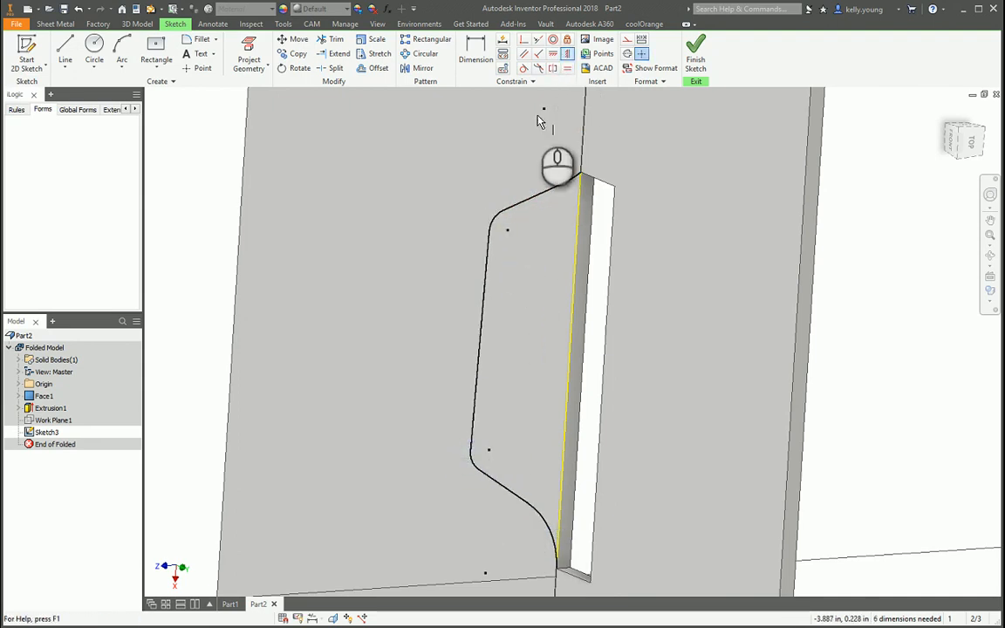
pyautogui.click(552, 53)
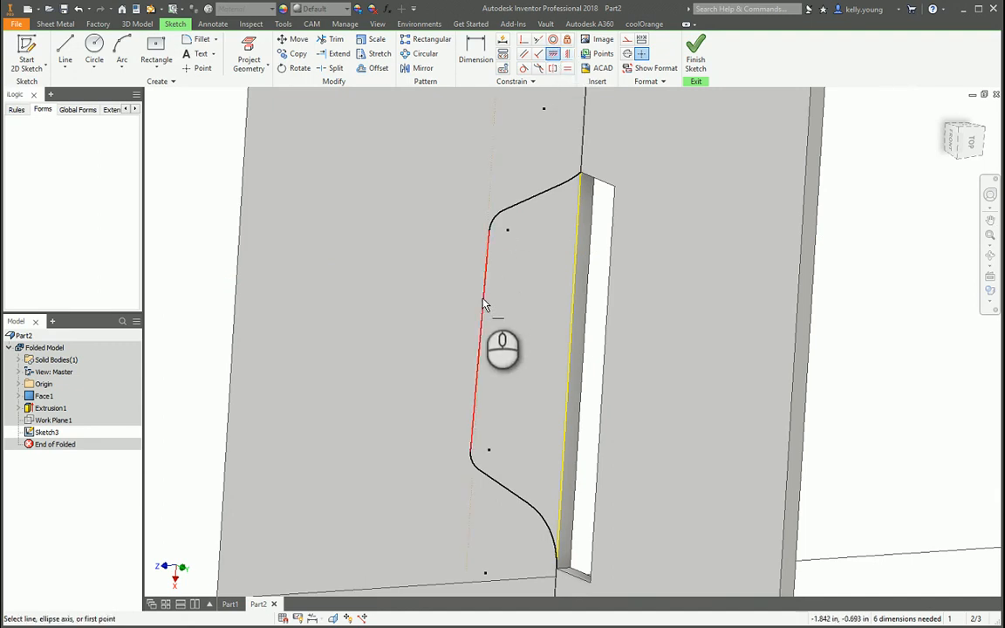
pyautogui.click(481, 300)
pyautogui.moveTo(510, 259); pyautogui.dragTo(474, 330, button='middle')
pyautogui.press('Escape')
pyautogui.moveTo(447, 341)
pyautogui.mouseDown()
pyautogui.moveTo(482, 371)
pyautogui.moveTo(452, 374)
pyautogui.mouseUp()
pyautogui.moveTo(496, 253); pyautogui.dragTo(461, 193, button='middle')
# Step: Make the far end arc tangent to the projected slot edge and pull the profile's long side to check its movement
pyautogui.click(523, 69)
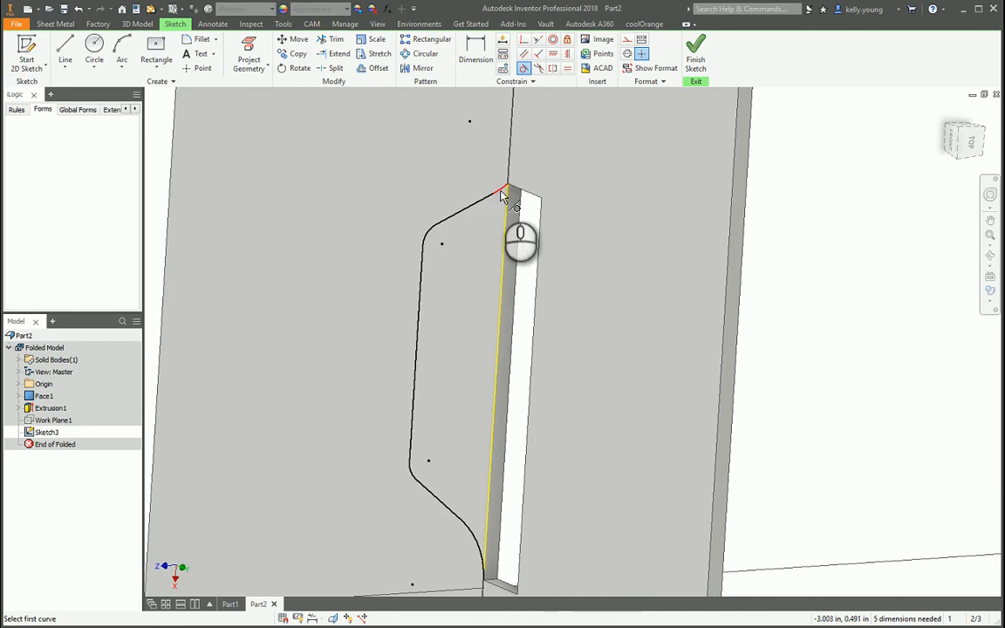
pyautogui.click(511, 197)
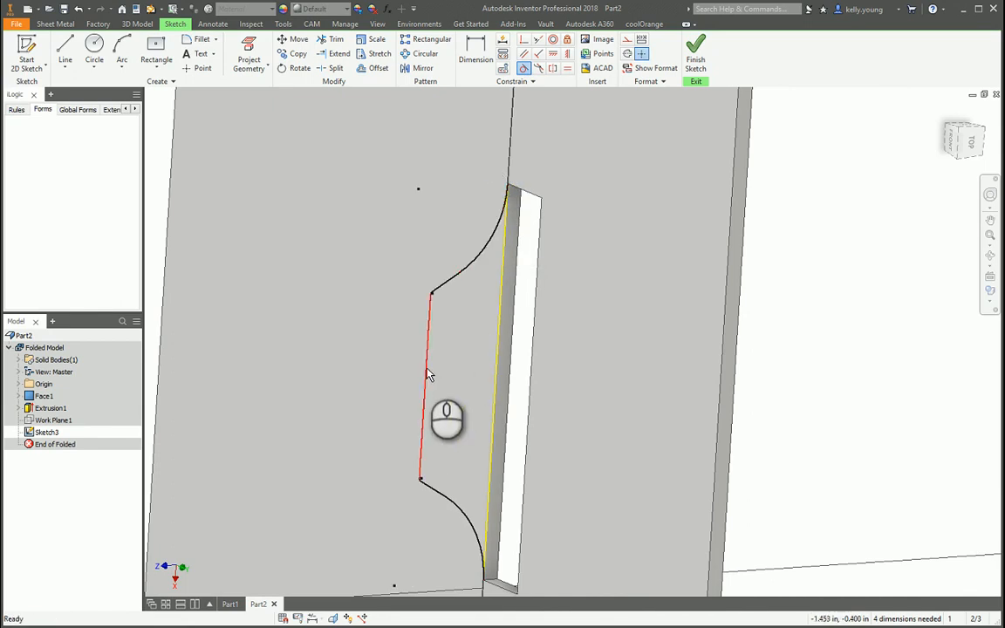
pyautogui.moveTo(426, 369)
pyautogui.mouseDown()
pyautogui.moveTo(469, 341)
pyautogui.moveTo(403, 353)
pyautogui.moveTo(450, 356)
pyautogui.mouseUp()
pyautogui.click(520, 255)
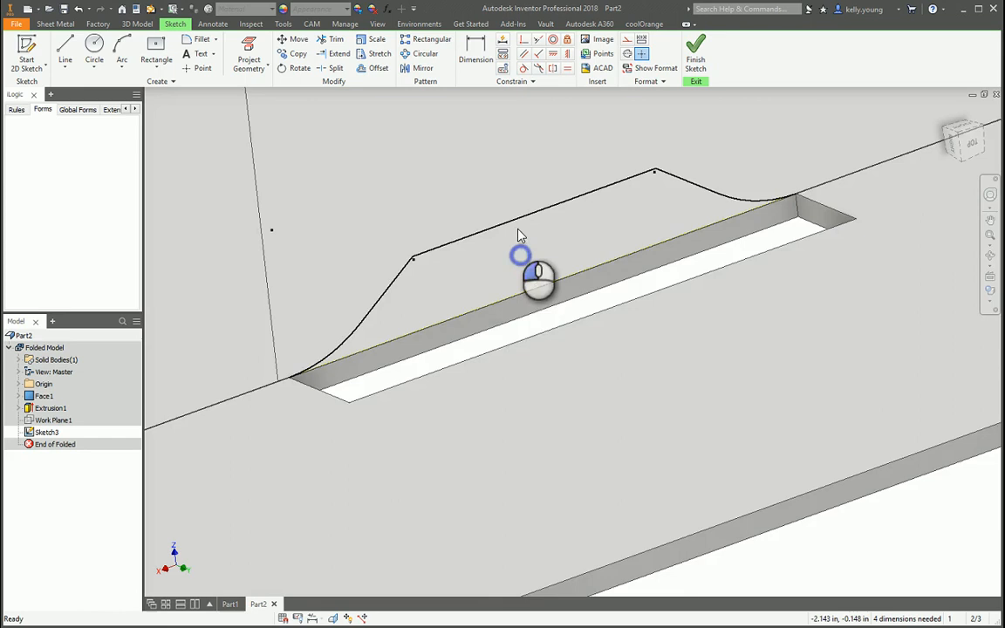
# Step: Dimension the corner arc's radius with the BendRadius parameter
pyautogui.scroll(5, 389, 268)
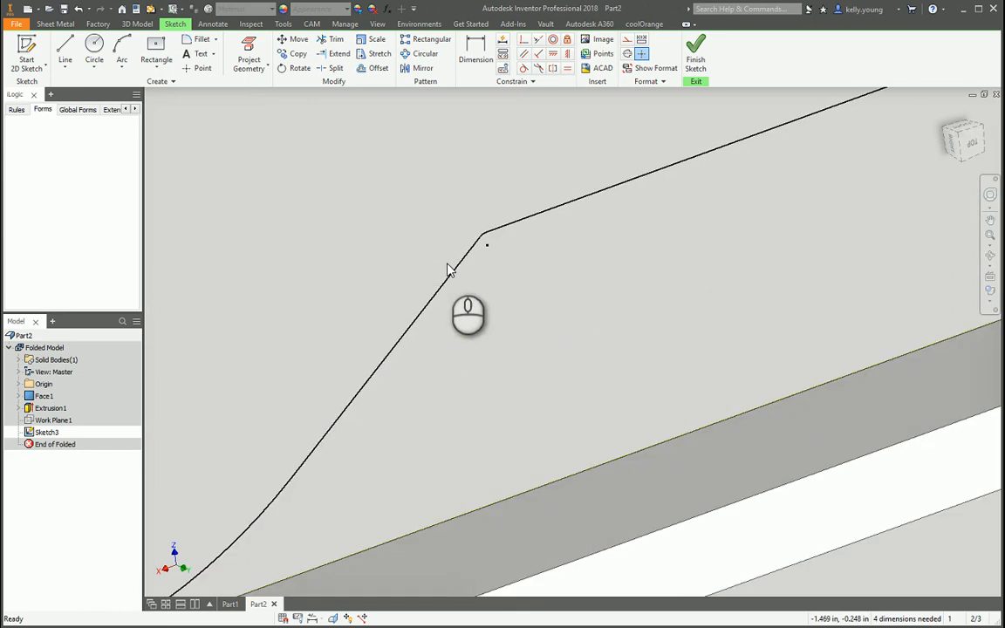
pyautogui.press('d')
pyautogui.click(484, 238)
pyautogui.click(428, 214)
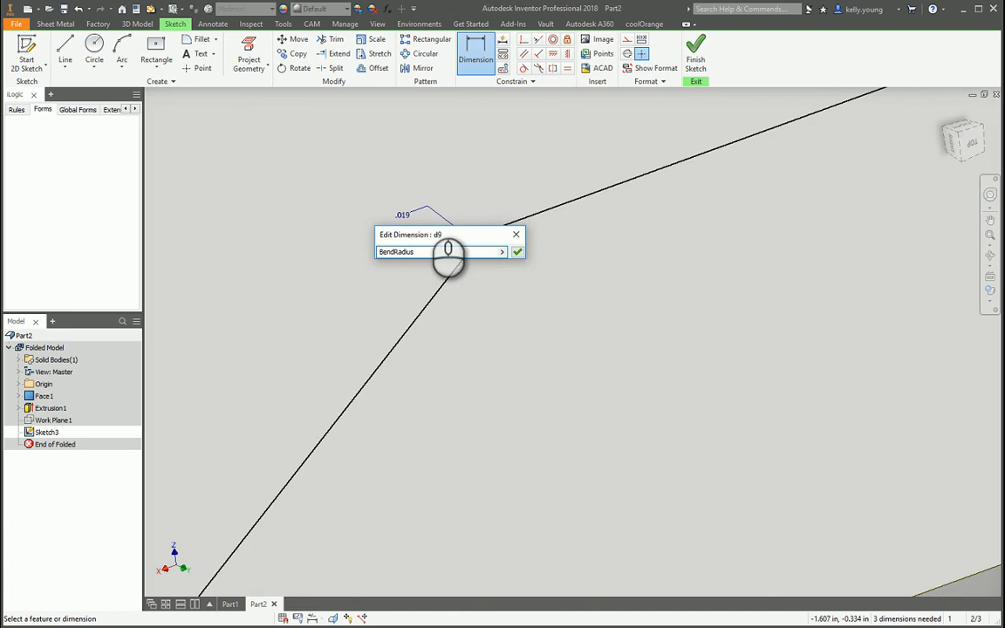
pyautogui.press('Return')
pyautogui.scroll(-2, 409, 313)
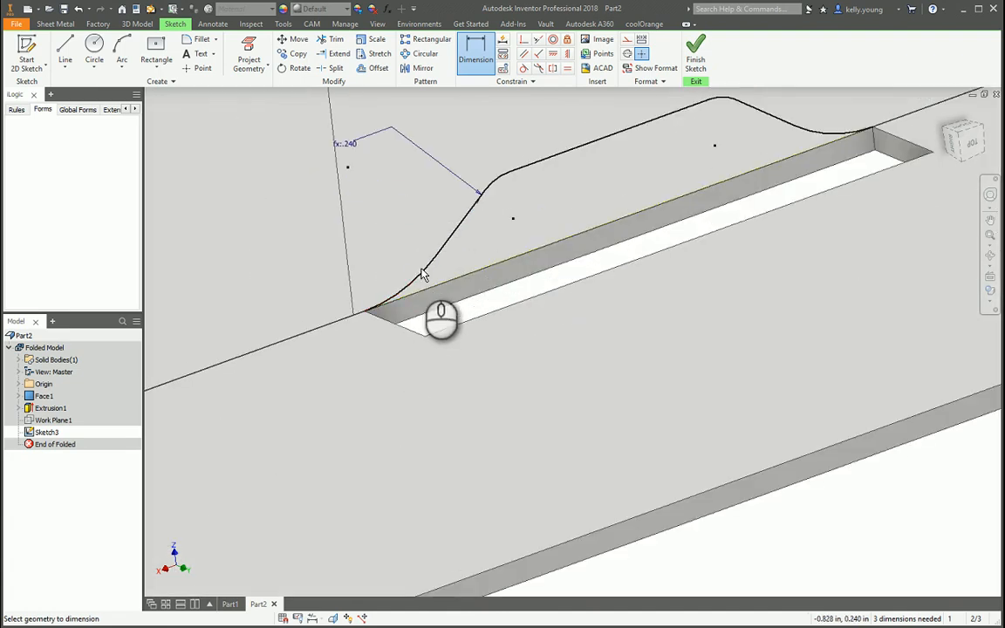
# Step: Dimension the near end arc's radius and link it to the corner arc's radius dimension
pyautogui.click(415, 276)
pyautogui.click(390, 259)
pyautogui.click(344, 147)
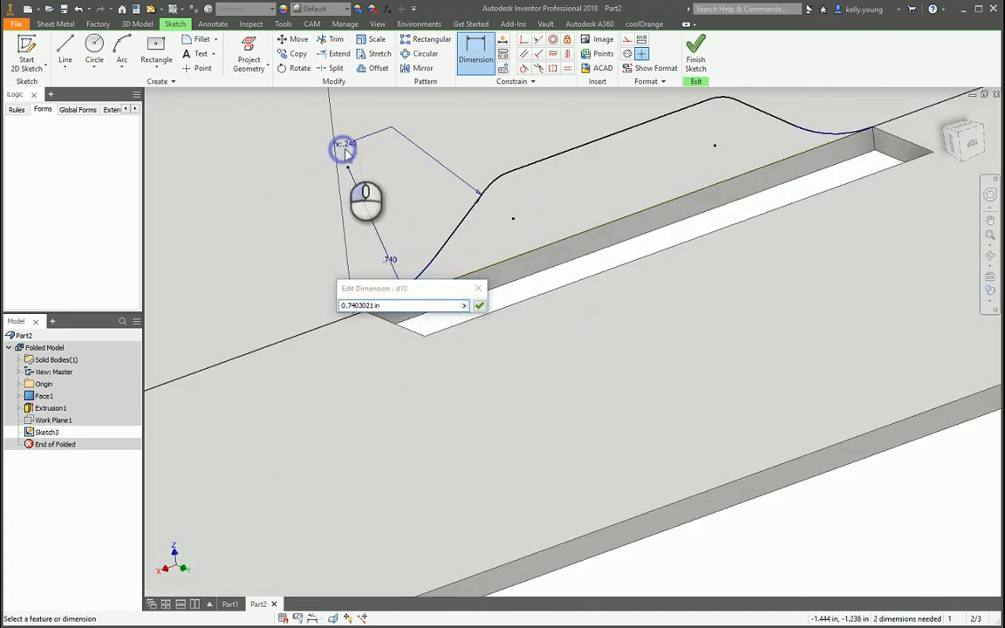
pyautogui.press('Return')
# Step: Dimension the height from the slot edge to the profile's long side and set it to 0.5 in
pyautogui.moveTo(394, 180); pyautogui.dragTo(371, 335, button='middle')
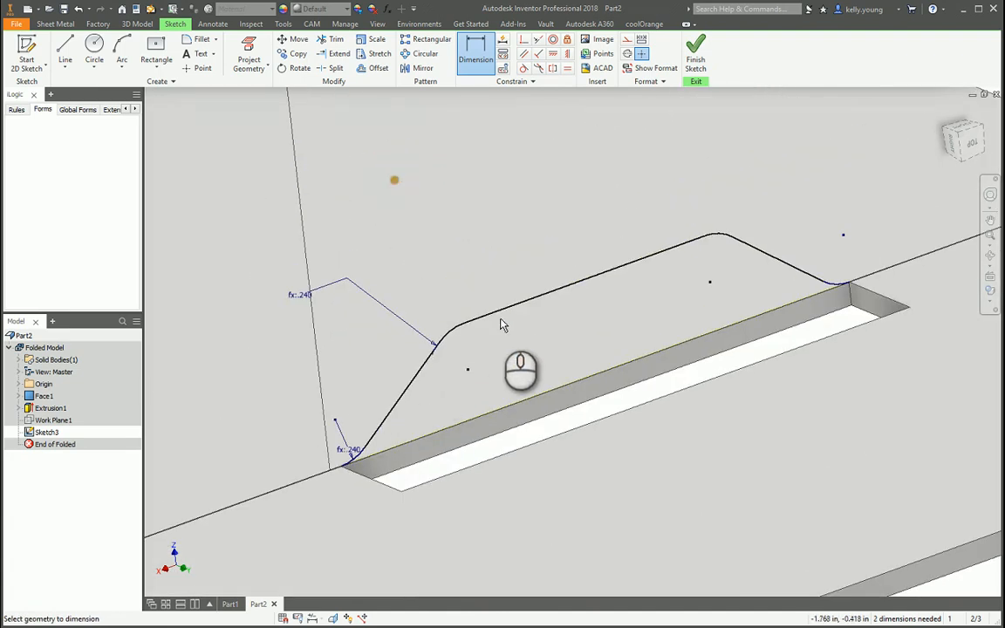
pyautogui.click(543, 299)
pyautogui.click(570, 380)
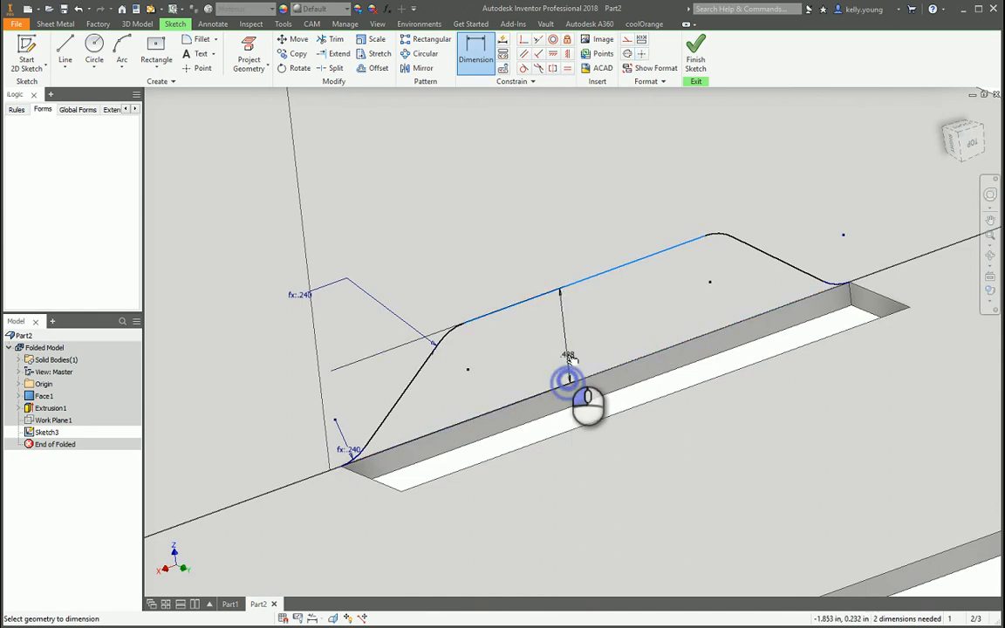
pyautogui.click(581, 354)
pyautogui.press('Escape')
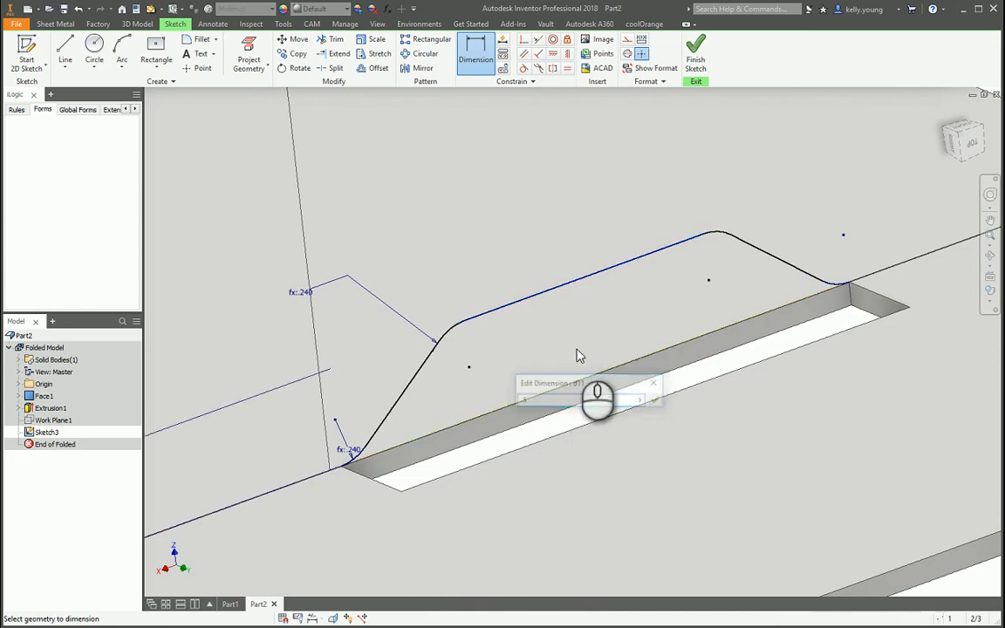
# Step: Offset the full chain of profile lines and arcs inward toward the slot by the Thickness parameter
pyautogui.press('o')
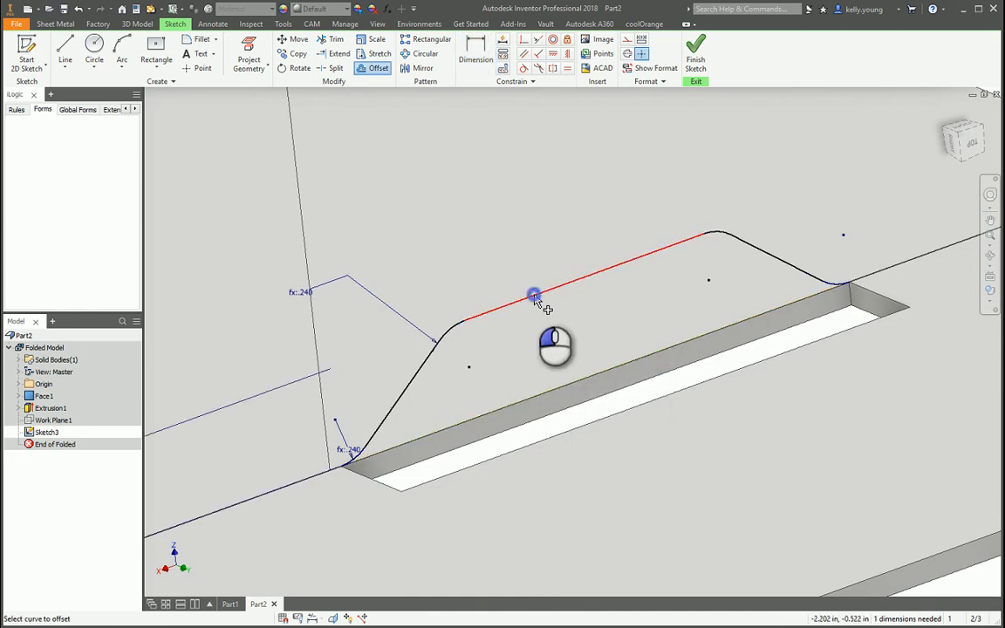
pyautogui.click(366, 451)
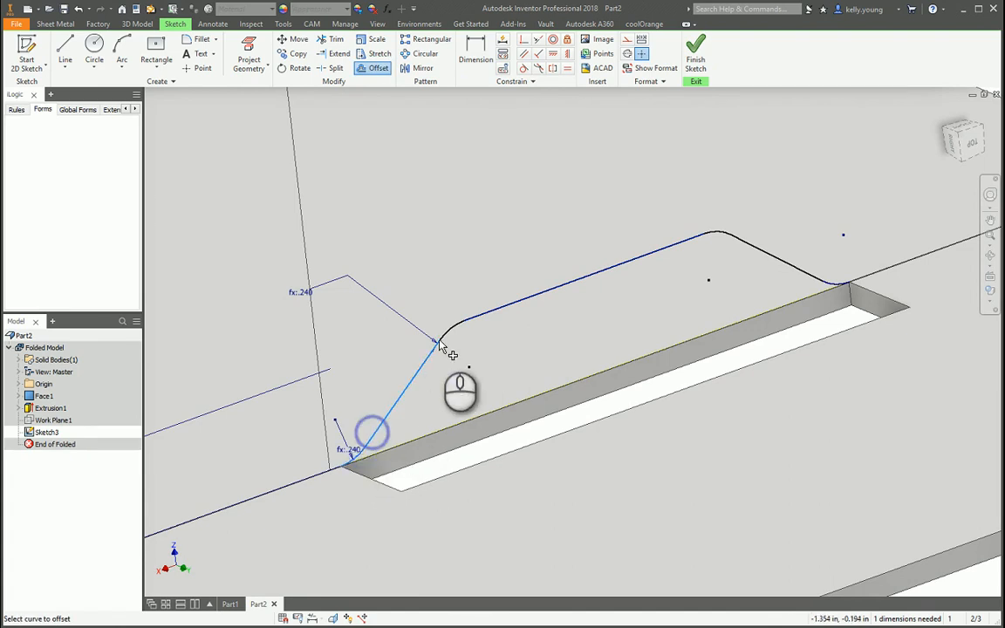
pyautogui.click(721, 231)
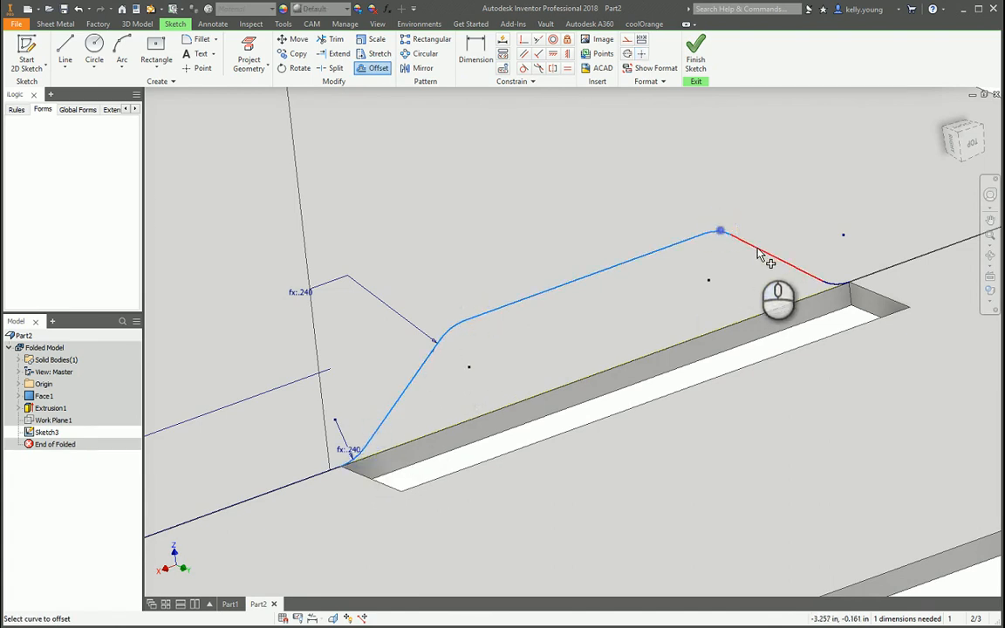
pyautogui.rightClick(733, 286)
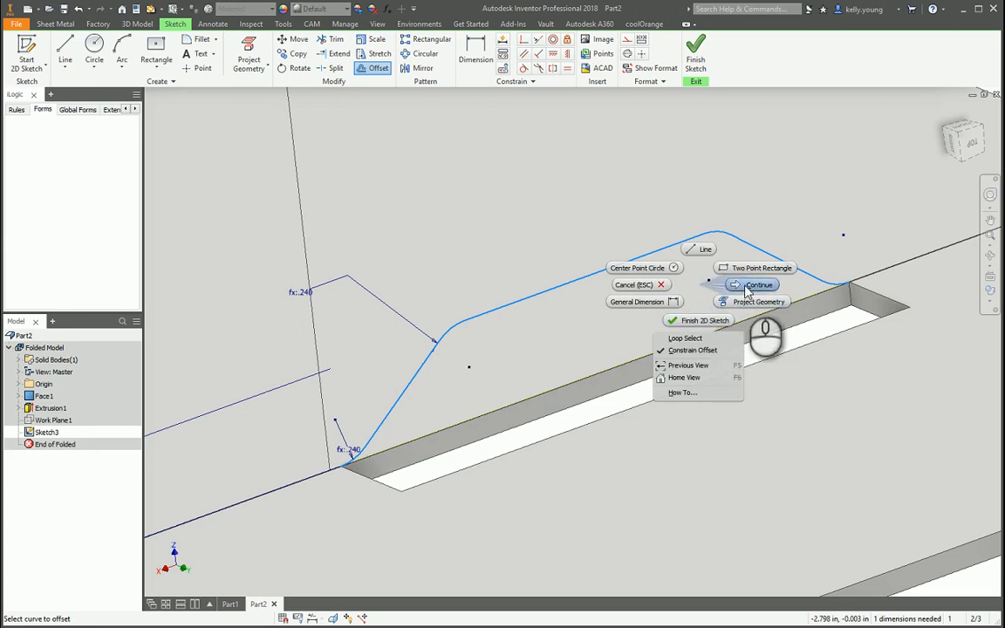
pyautogui.click(750, 288)
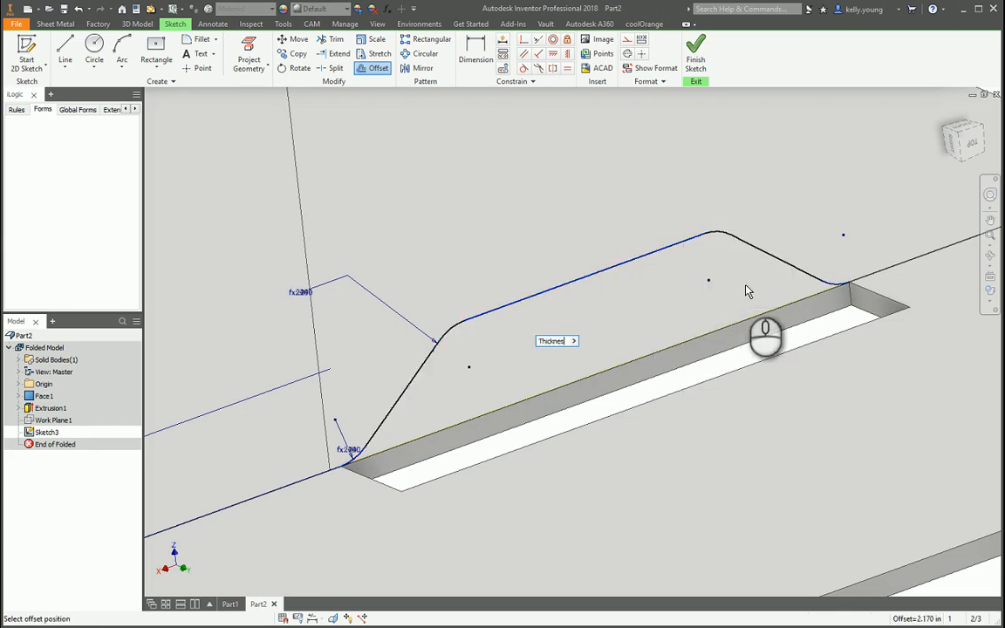
pyautogui.click(747, 291)
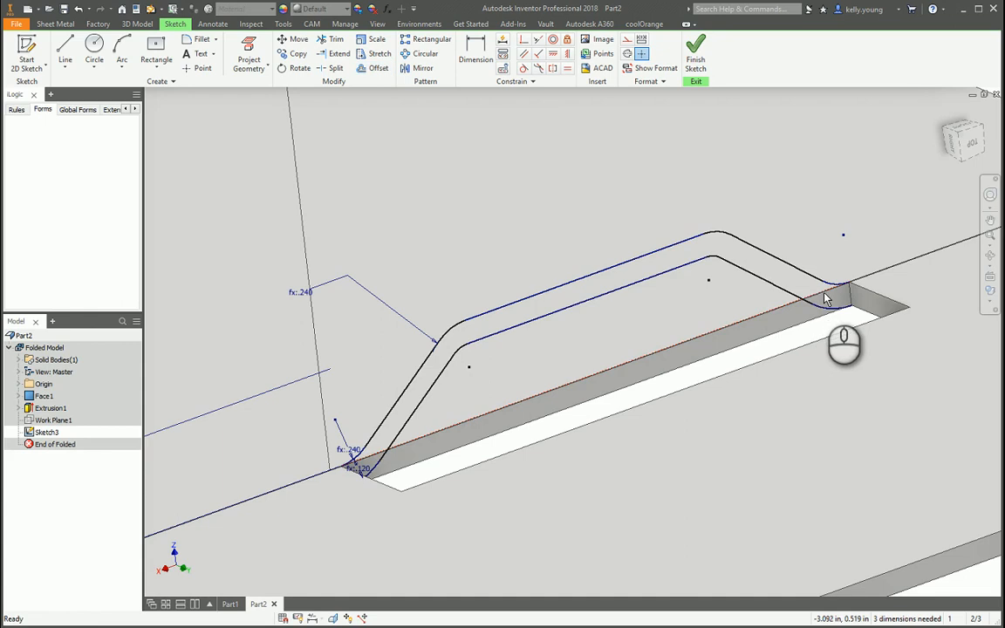
# Step: Close the profile with short vertical lines joining the outer and offset curves at both ends
pyautogui.press('l')
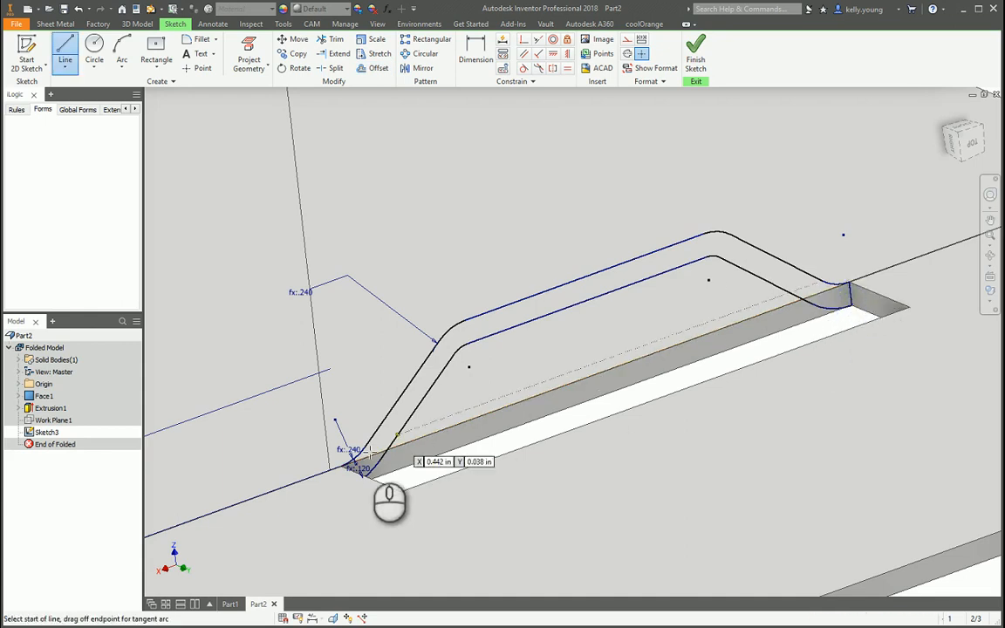
pyautogui.click(350, 462)
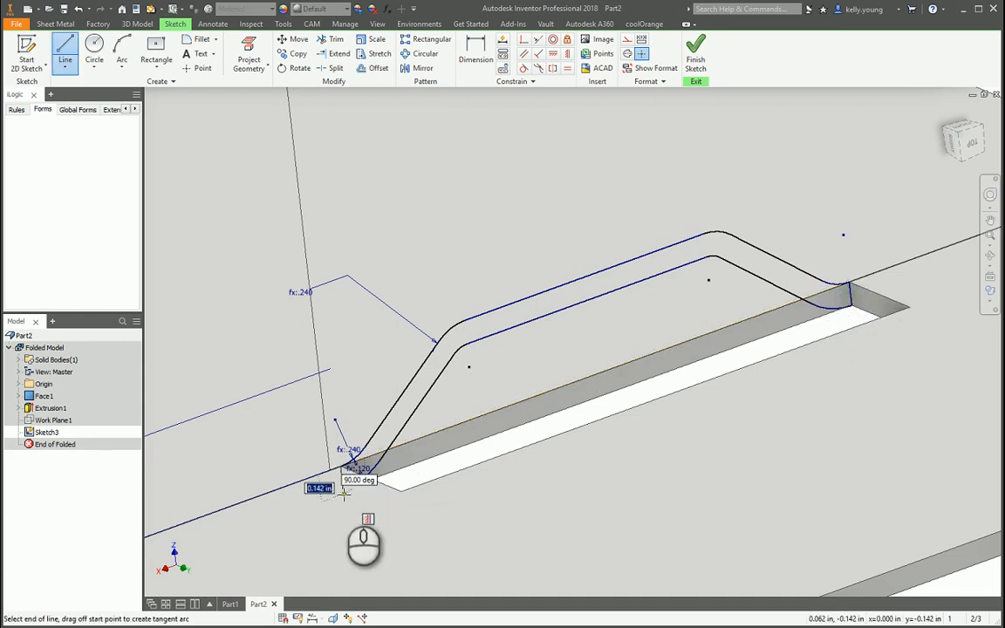
pyautogui.click(342, 491)
pyautogui.press('Escape')
# Step: Dimension the angle between the inner sloped line and the slot edge as Angle=60
pyautogui.keyDown('shift'); pyautogui.moveTo(590, 406); pyautogui.dragTo(558, 410, button='middle'); pyautogui.keyUp('shift')
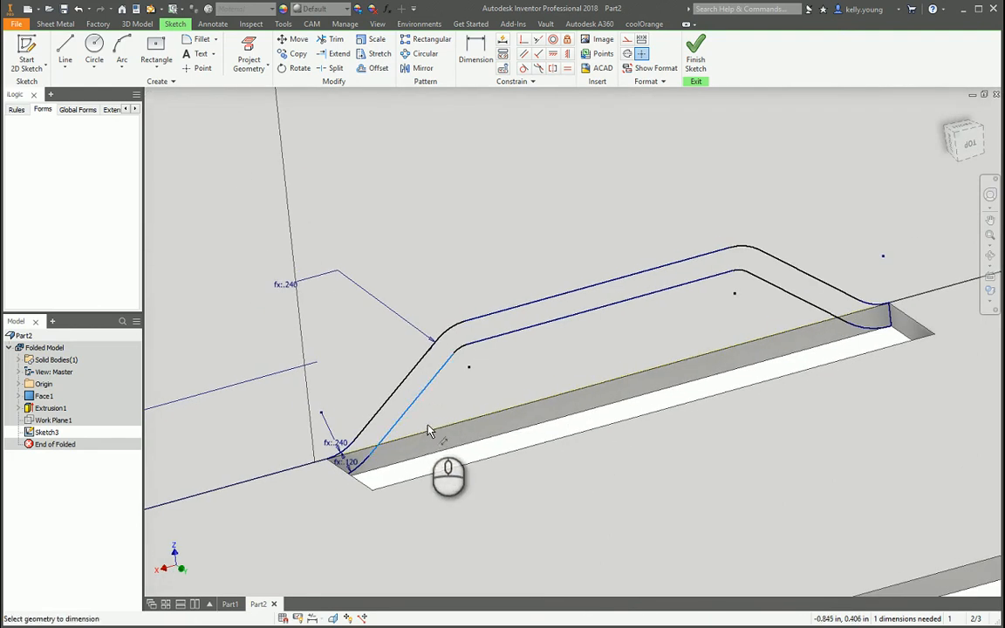
pyautogui.click(428, 434)
pyautogui.click(454, 407)
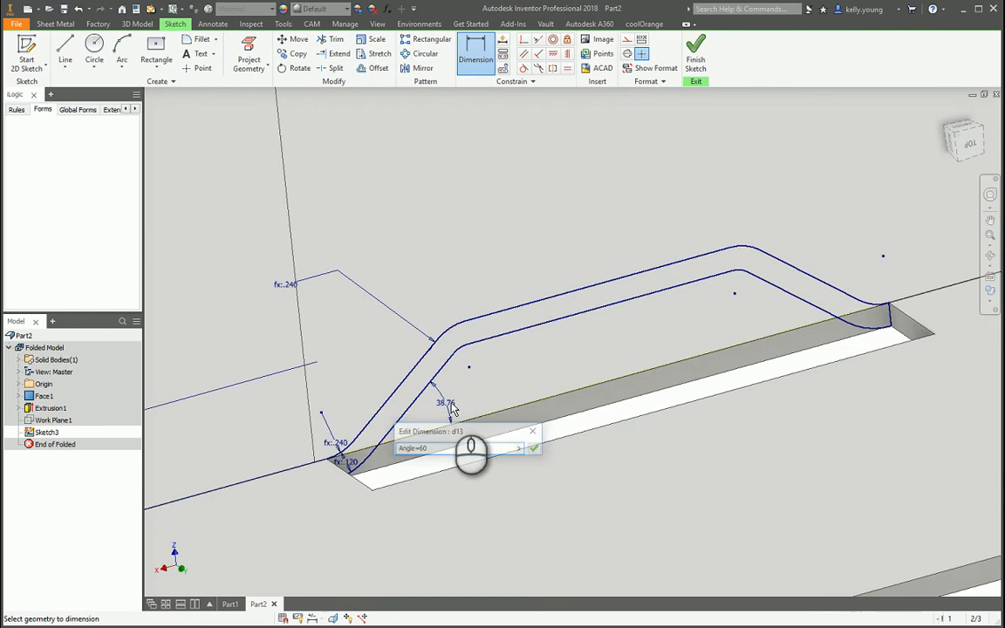
pyautogui.press('Return')
pyautogui.press('Escape')
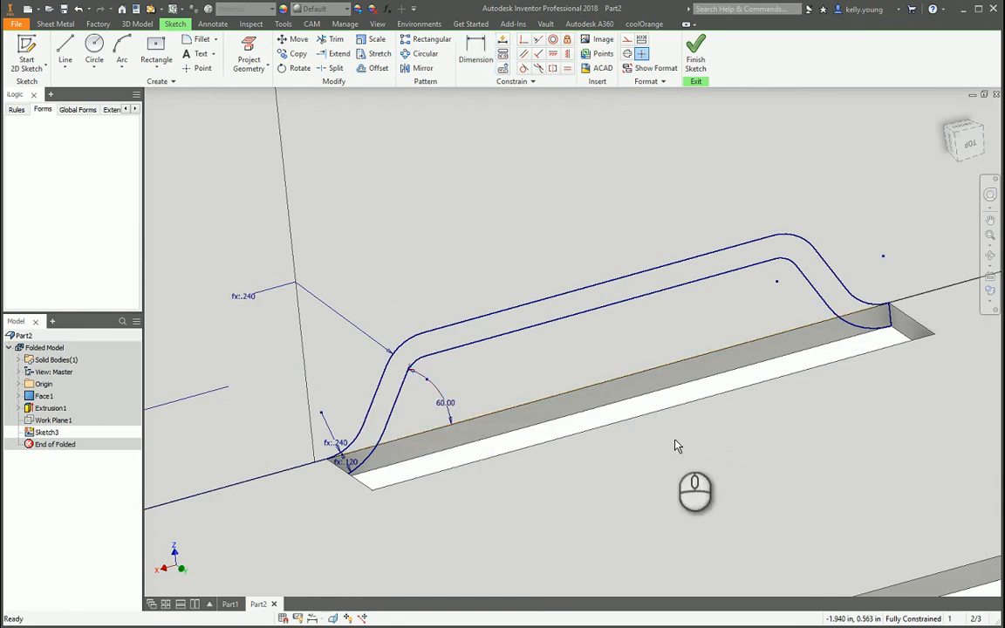
# Step: Replace the profile's height dimension with a new one from slot edge to outer long side, named DEPTH and set to 0.5 in
pyautogui.moveTo(483, 434); pyautogui.dragTo(544, 416, button='middle')
pyautogui.scroll(-3, 543, 416)
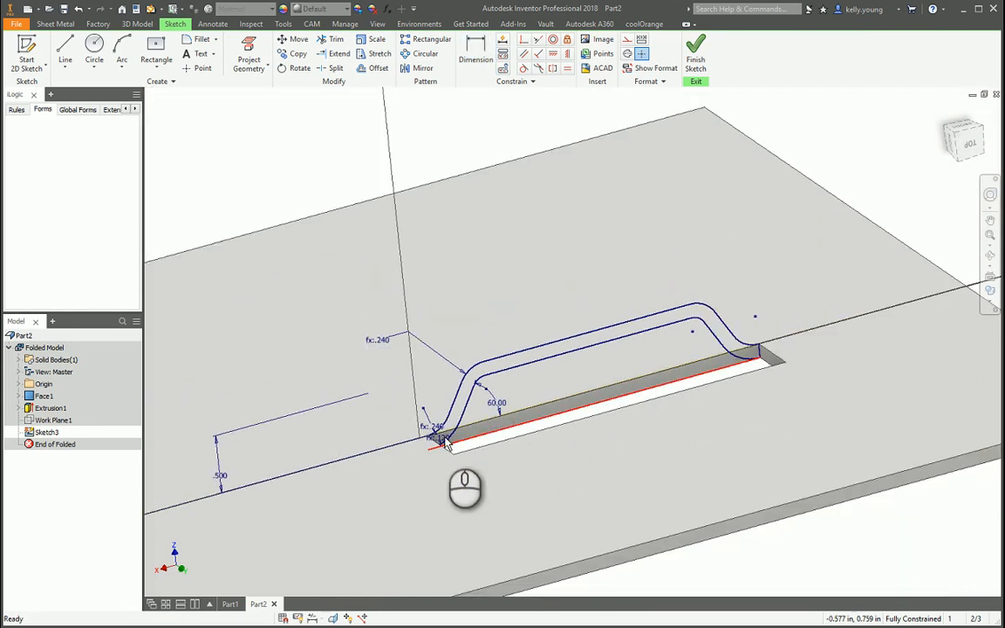
pyautogui.moveTo(220, 476); pyautogui.dragTo(587, 385)
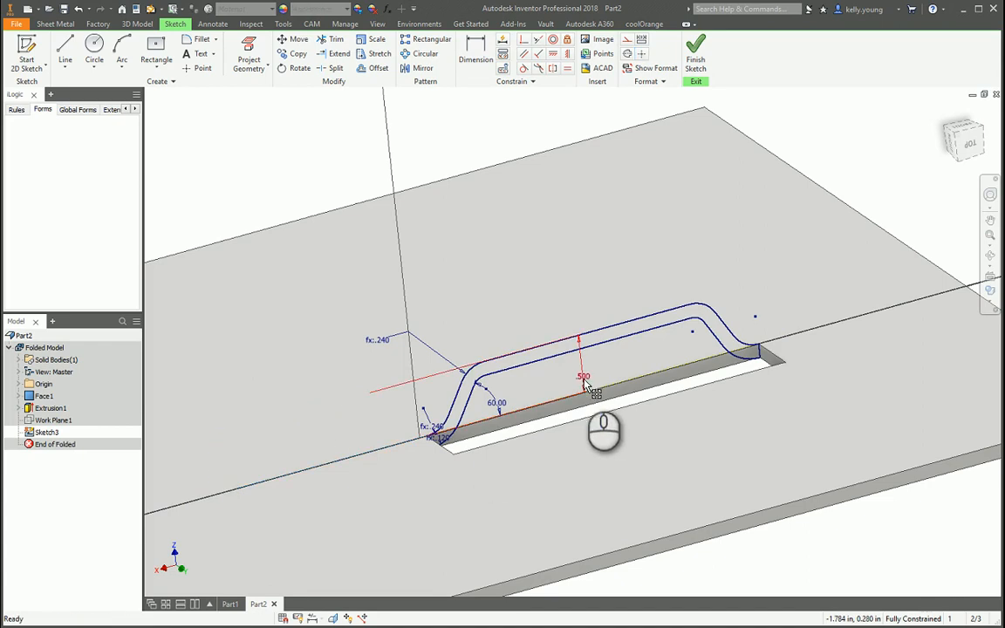
pyautogui.press('d')
pyautogui.click(599, 386)
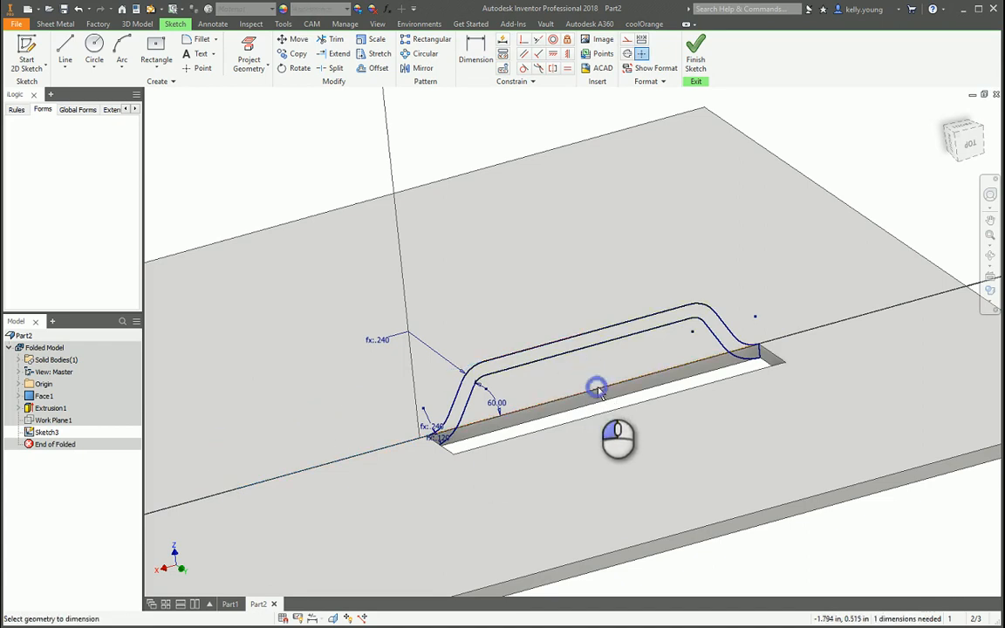
pyautogui.click(600, 331)
pyautogui.click(610, 381)
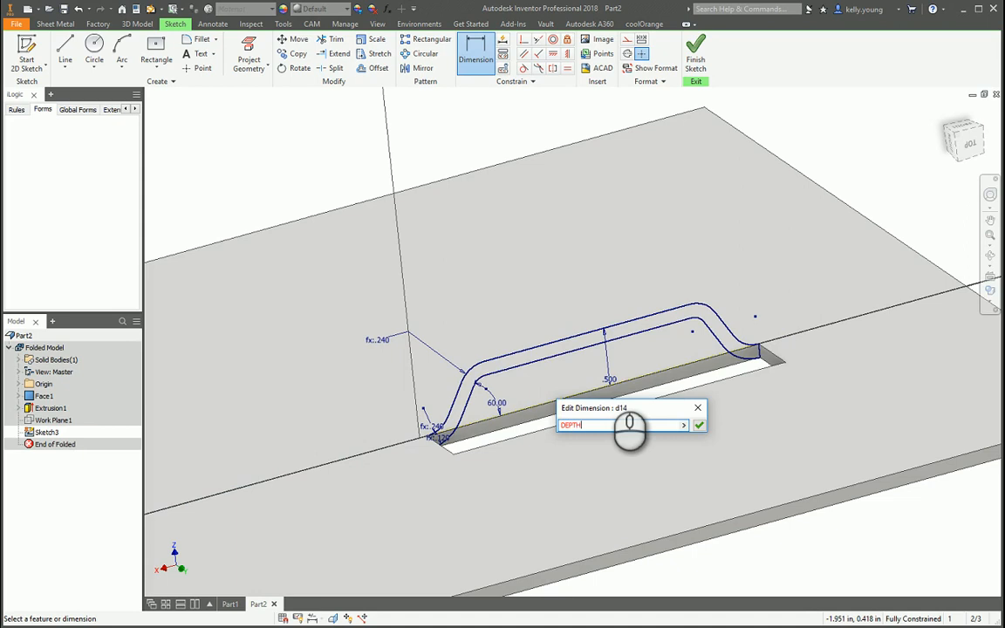
pyautogui.press('Return')
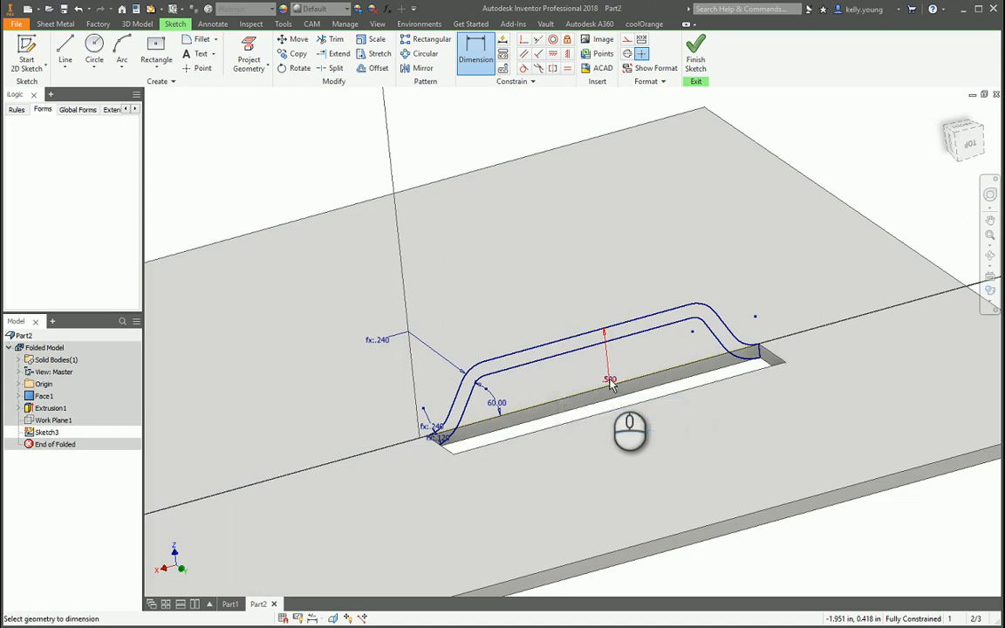
# Step: Reposition the Thickness offset dimension beside the near end arc and finish the sketch
pyautogui.scroll(3, 471, 409)
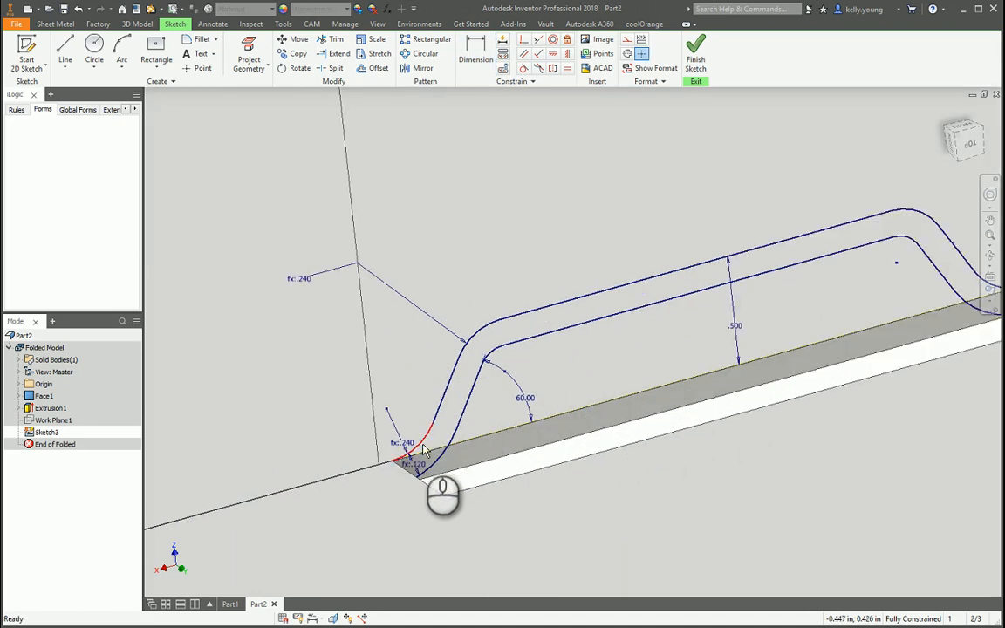
pyautogui.click(404, 445)
pyautogui.click(737, 336)
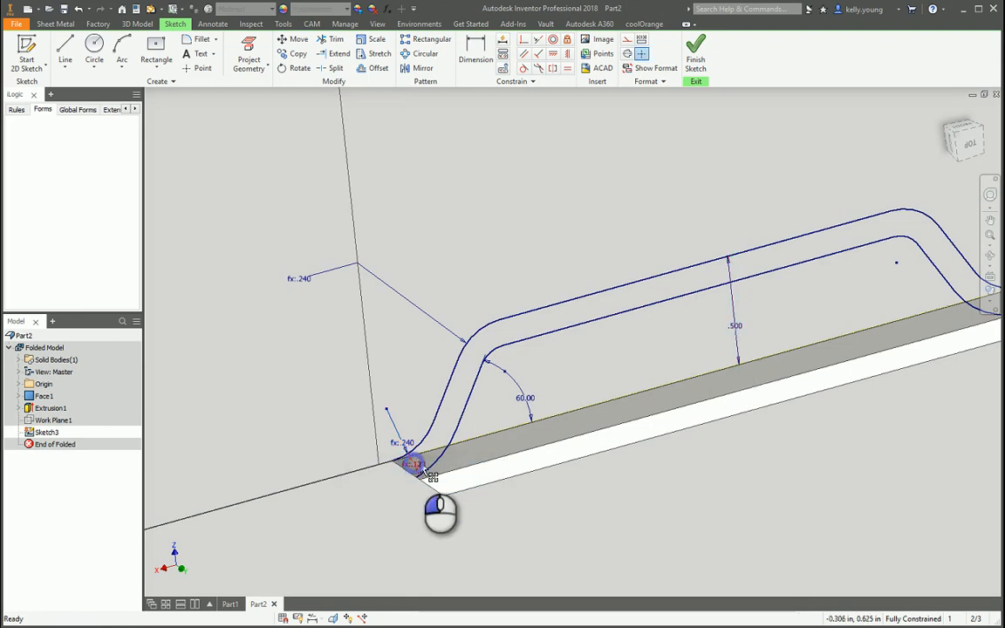
pyautogui.moveTo(426, 470); pyautogui.dragTo(434, 449)
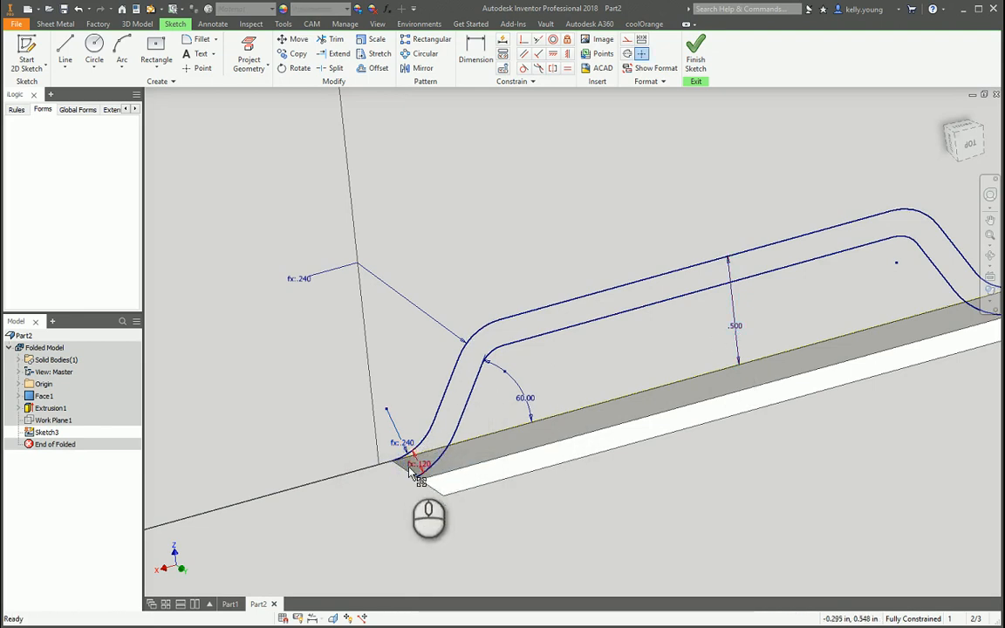
pyautogui.moveTo(427, 471)
pyautogui.keyDown('shift'); pyautogui.mouseDown(button='middle')
pyautogui.moveTo(529, 352)
pyautogui.moveTo(524, 342)
pyautogui.moveTo(548, 358)
pyautogui.moveTo(514, 390)
pyautogui.mouseUp(button='middle'); pyautogui.keyUp('shift')
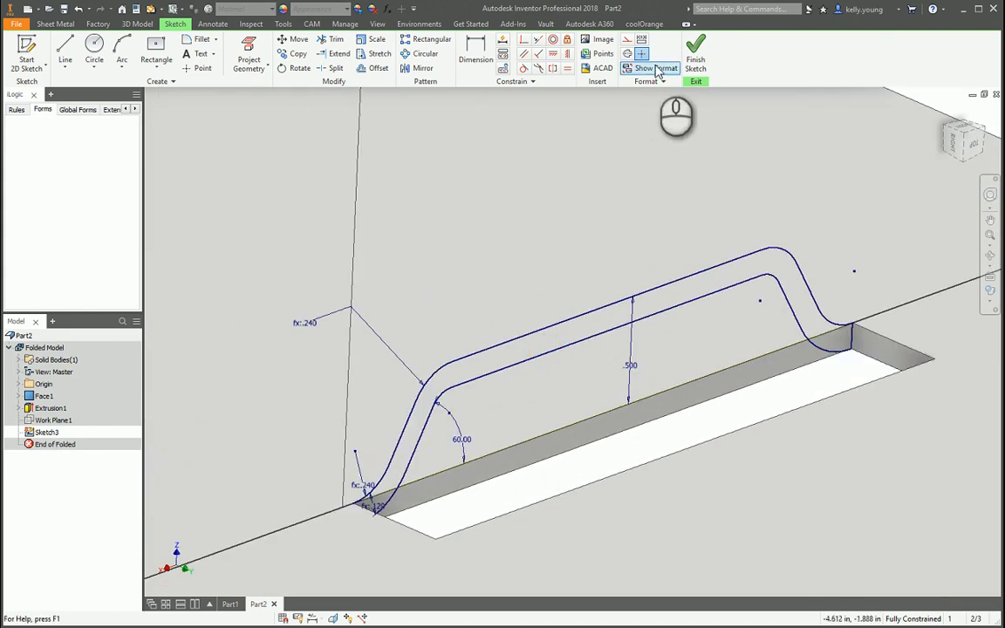
pyautogui.click(685, 54)
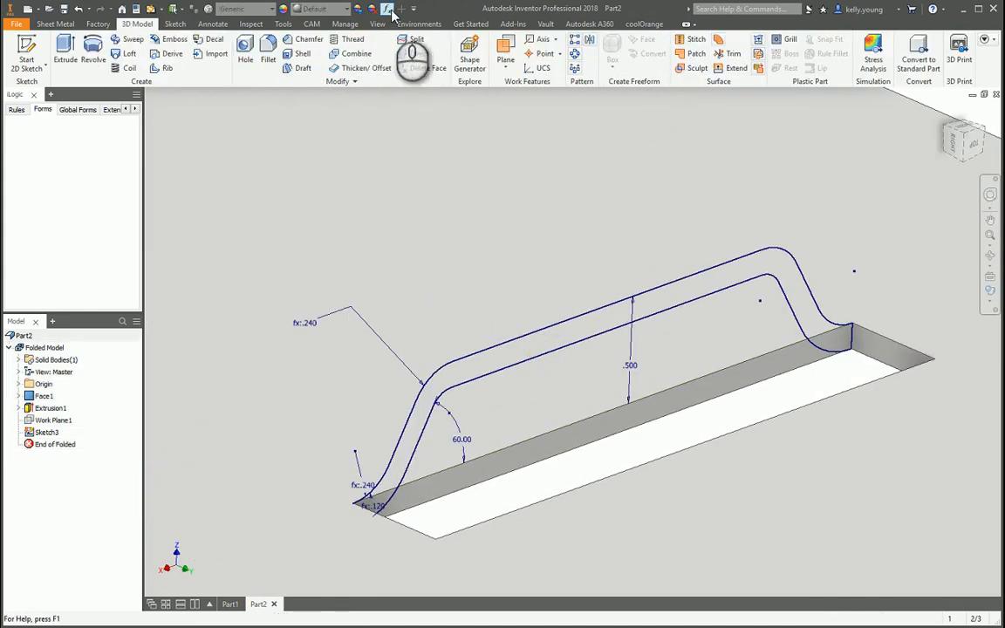
# Step: Rename the Angle model parameter to ANGLE
pyautogui.scroll(-4, 288, 291)
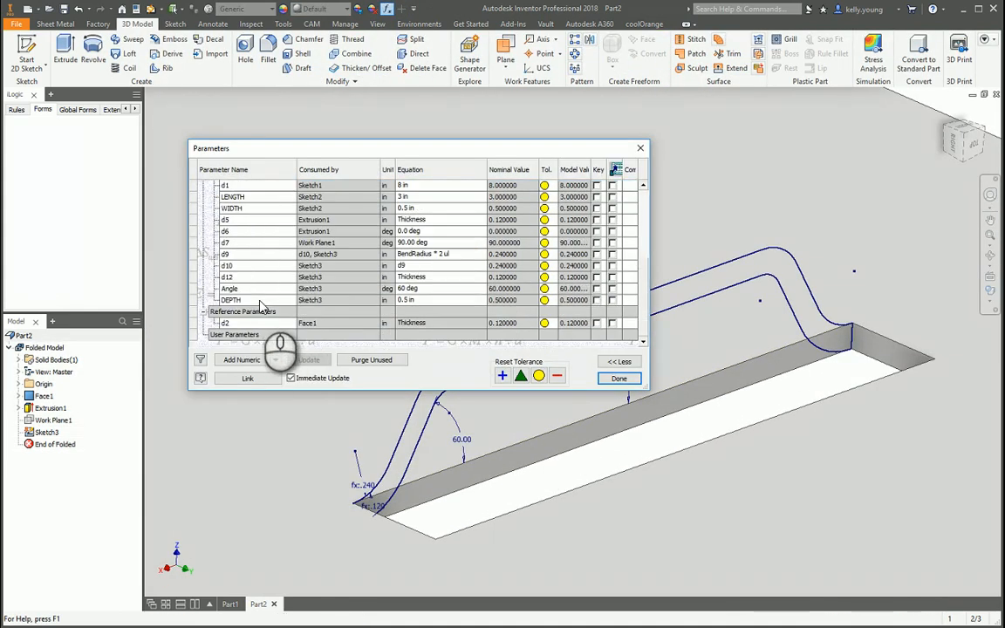
pyautogui.doubleClick(233, 290)
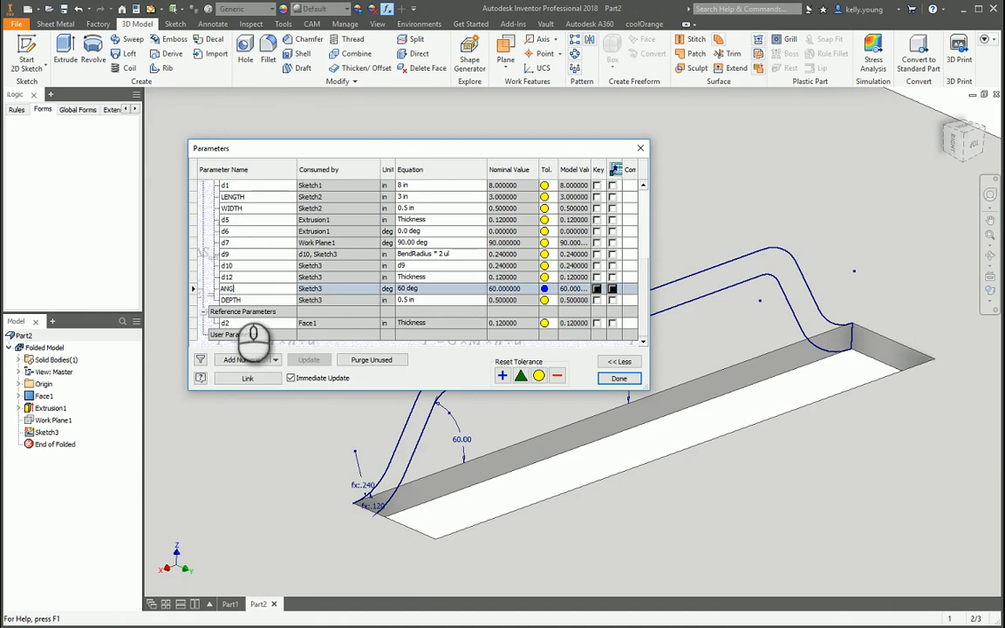
pyautogui.press('Return')
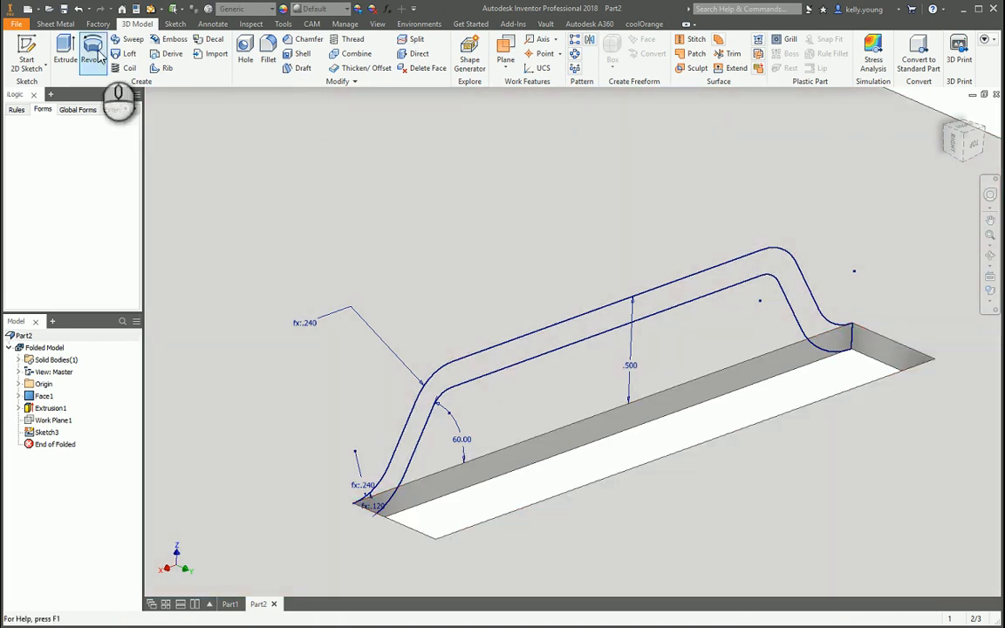
# Step: Extrude the closed profile with the To extent, ending at the slot's opposite long side face
pyautogui.click(65, 51)
pyautogui.click(377, 177)
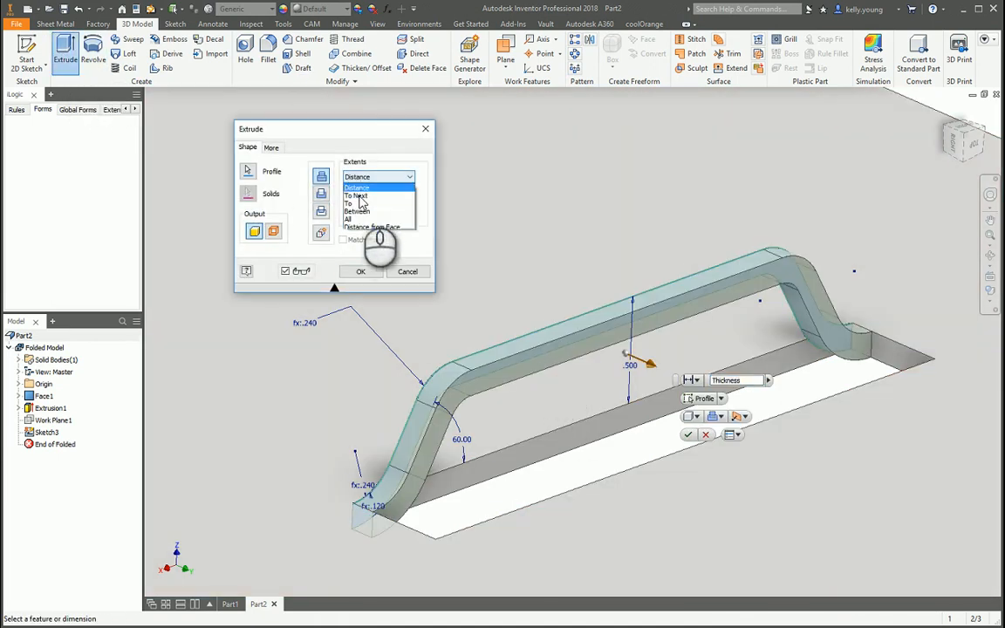
pyautogui.click(358, 204)
pyautogui.click(488, 528)
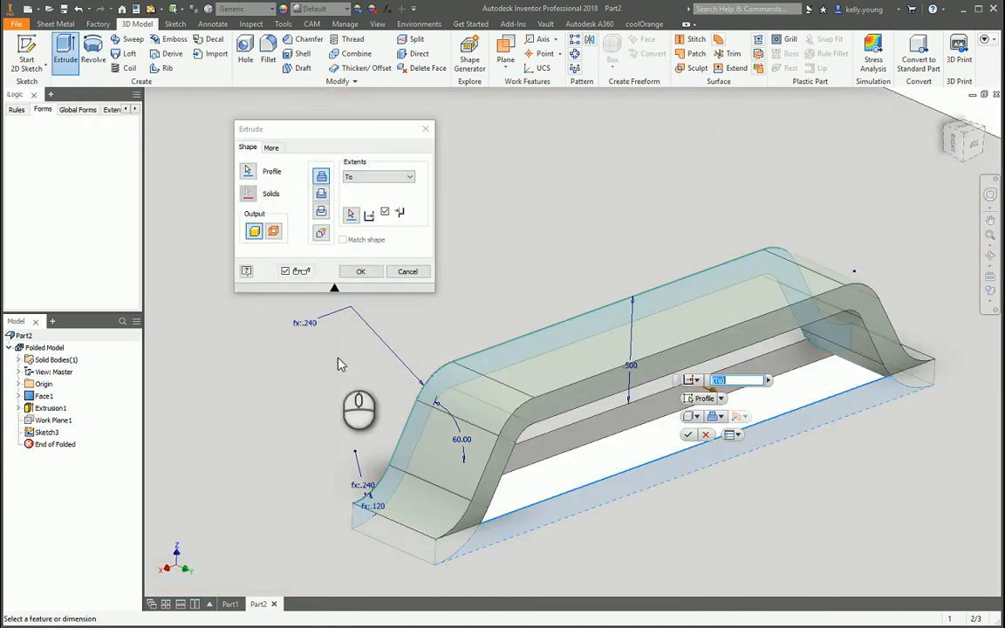
pyautogui.click(363, 273)
# Step: Start extracting an iFeature and select the slot cut together with its dependent work plane and raised form
pyautogui.scroll(-5, 410, 440)
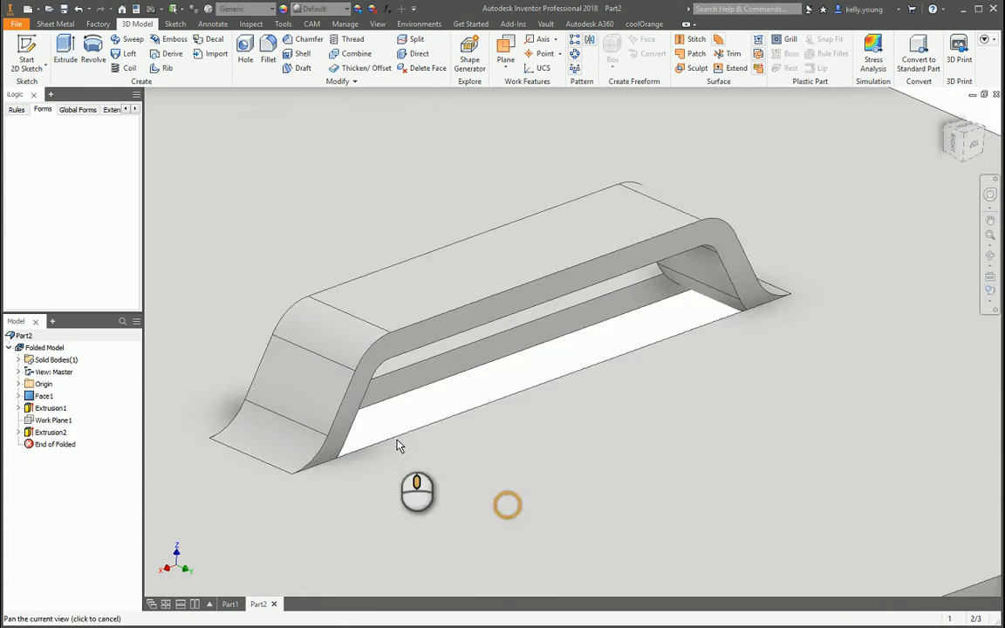
pyautogui.moveTo(410, 456); pyautogui.dragTo(470, 456, button='middle')
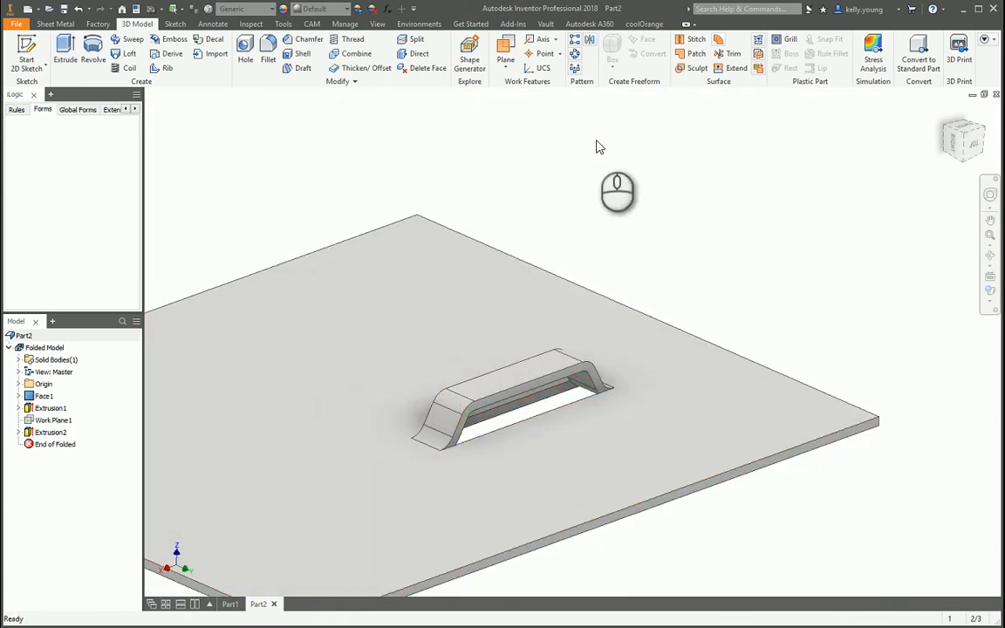
pyautogui.click(345, 24)
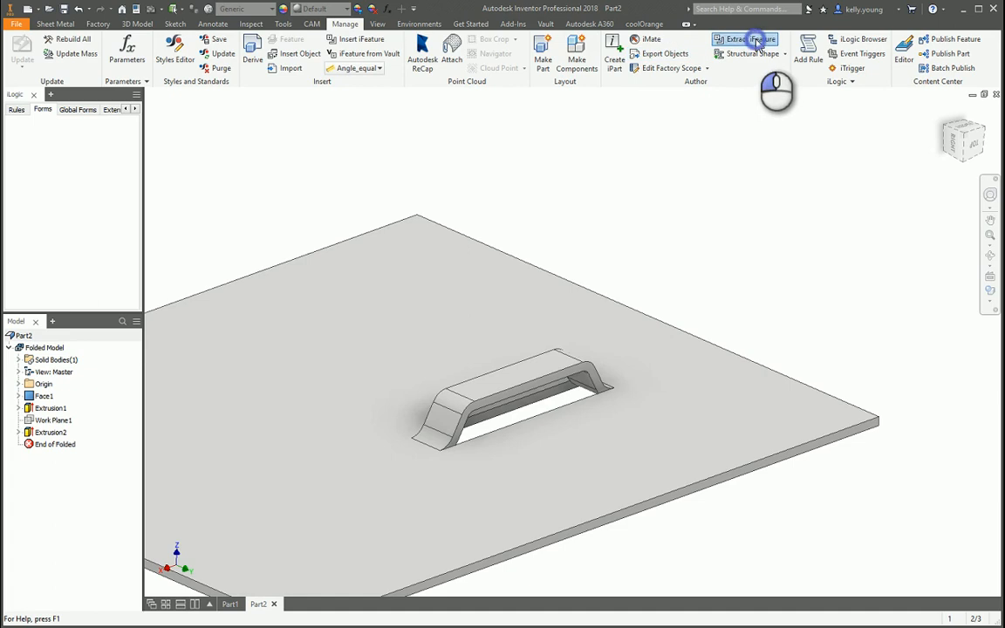
pyautogui.click(752, 40)
pyautogui.moveTo(683, 341); pyautogui.dragTo(861, 308, button='middle')
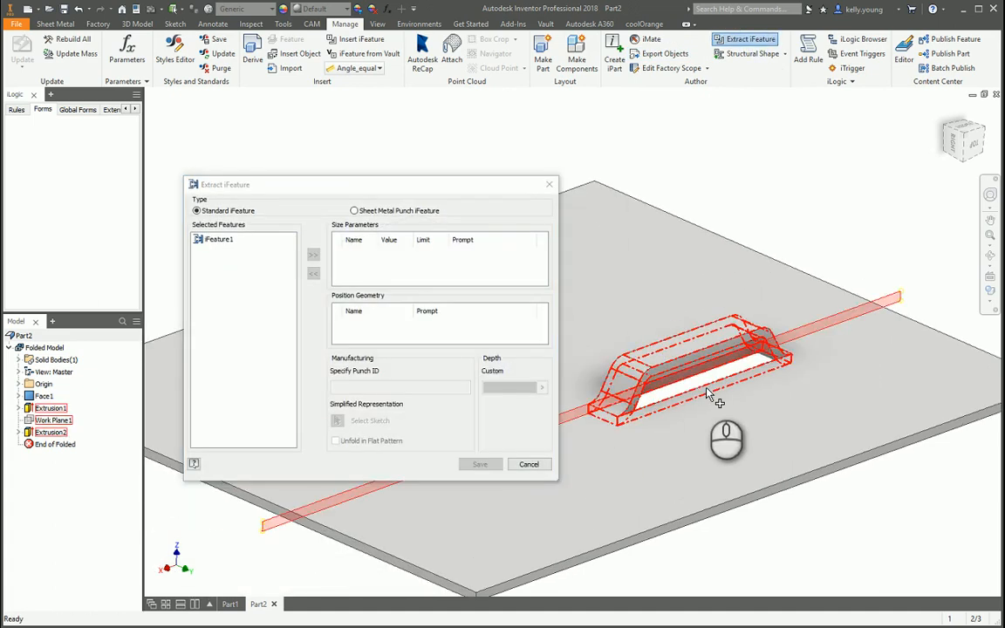
pyautogui.click(707, 394)
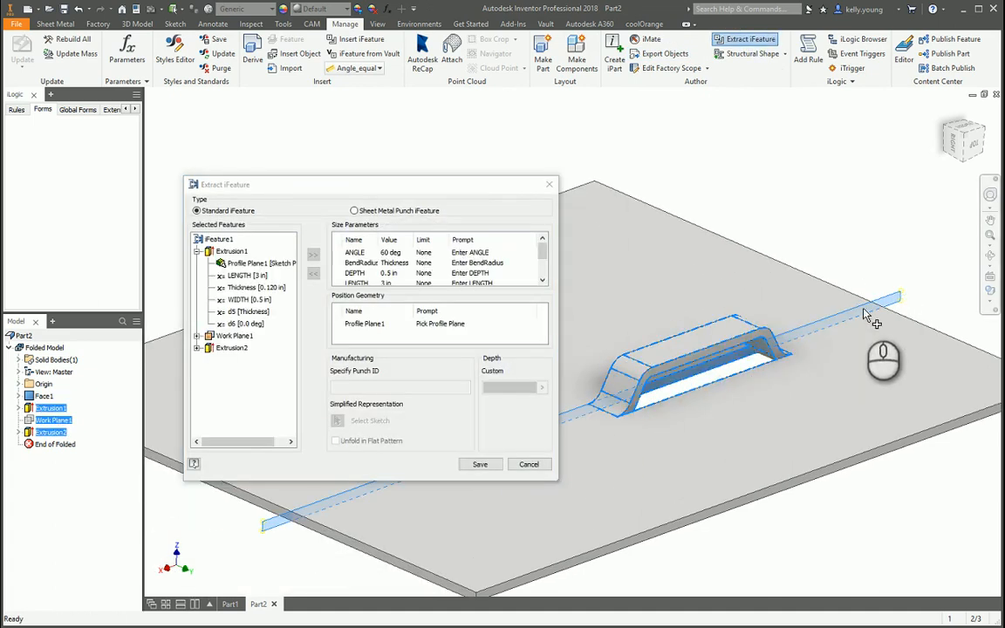
# Step: Save the extracted iFeature as Pinks in the catalog's Punches folder, accepting the location outside the active project
pyautogui.click(481, 465)
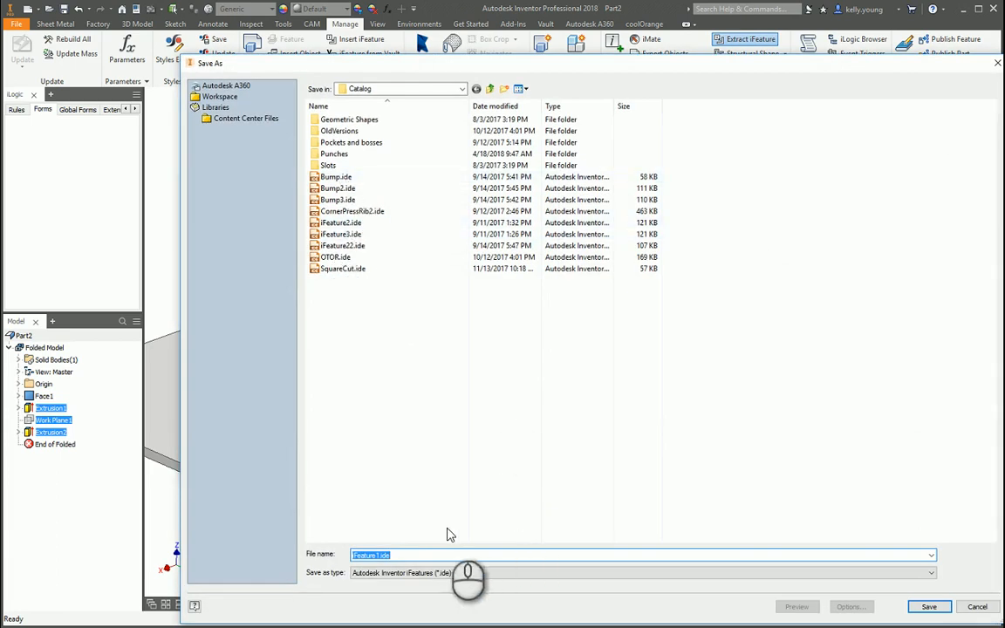
pyautogui.doubleClick(334, 153)
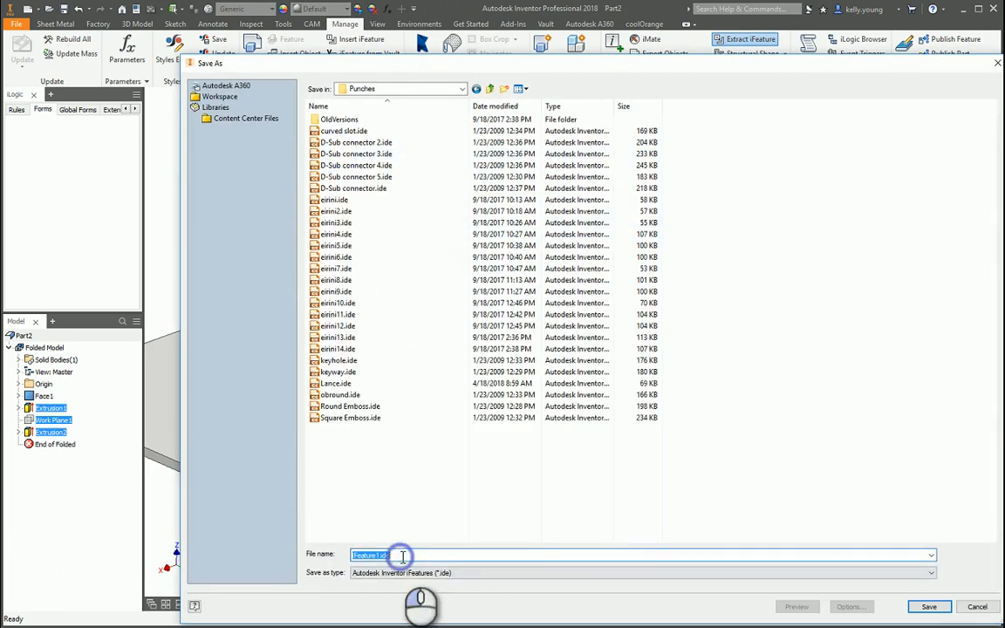
pyautogui.press('Return')
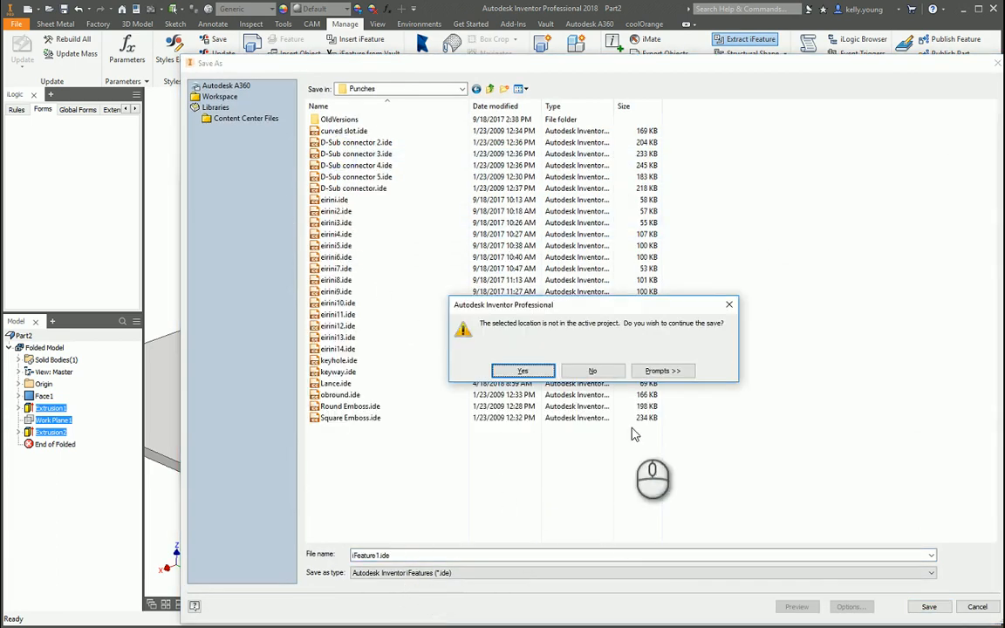
pyautogui.click(594, 370)
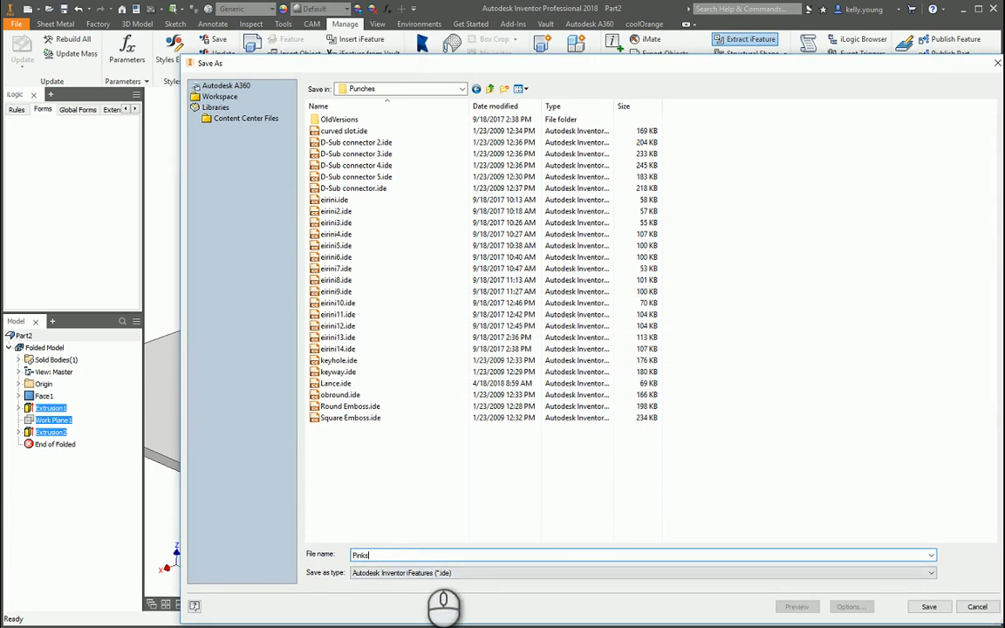
pyautogui.press('Return')
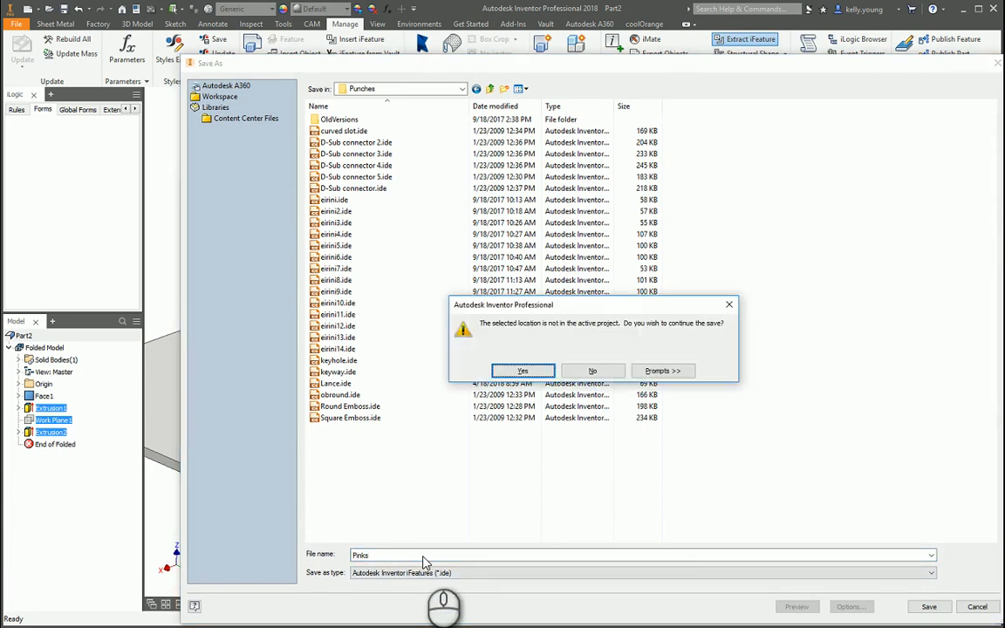
pyautogui.press('Return')
# Step: In Part1, place the saved Pinks punch at the four sketch centers on the sheet face with its default sizes
pyautogui.click(229, 603)
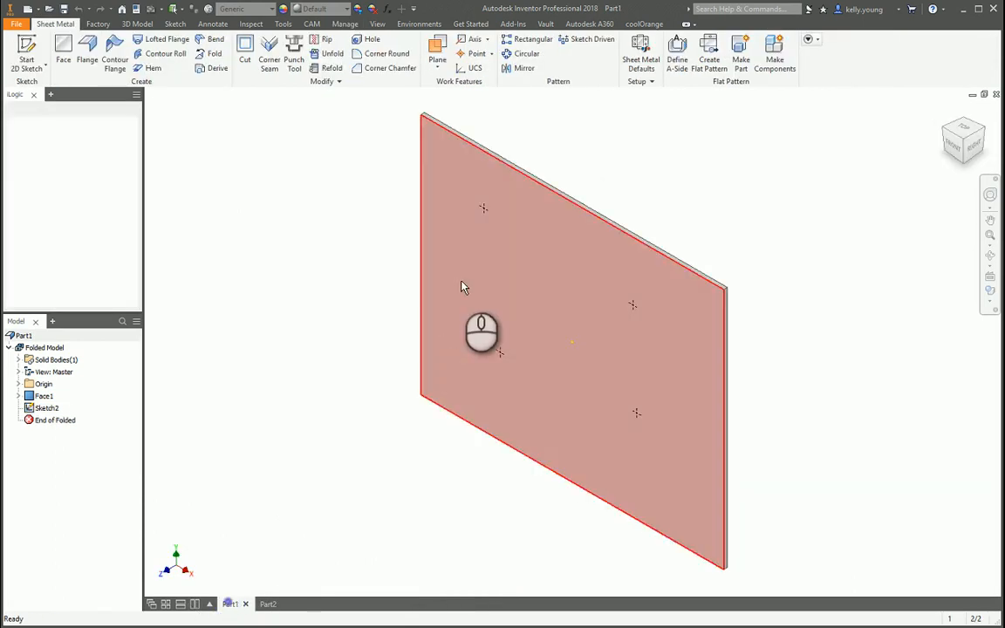
pyautogui.click(294, 48)
pyautogui.doubleClick(501, 410)
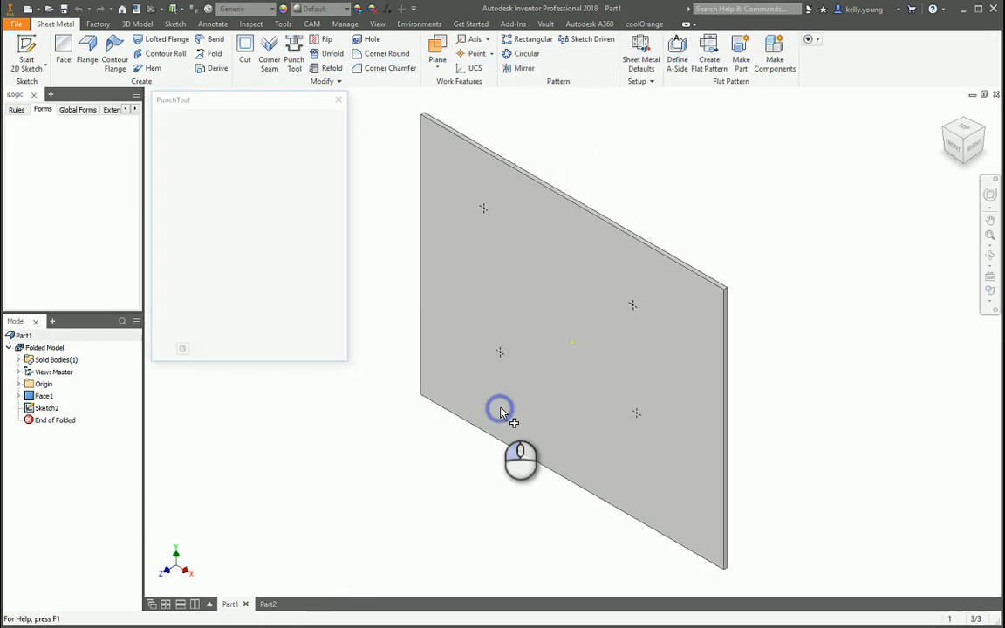
pyautogui.click(209, 118)
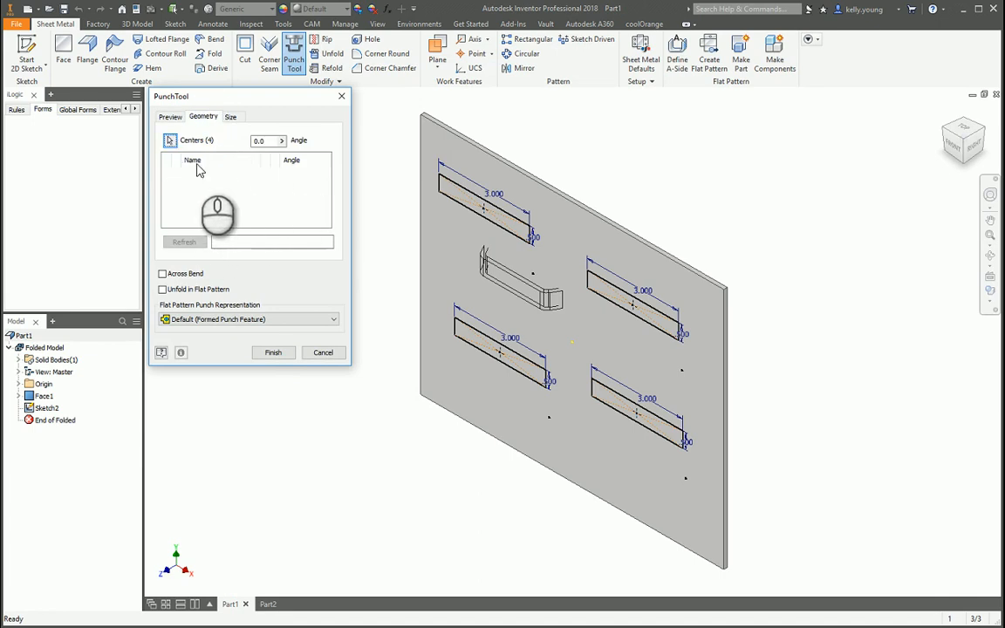
pyautogui.click(230, 119)
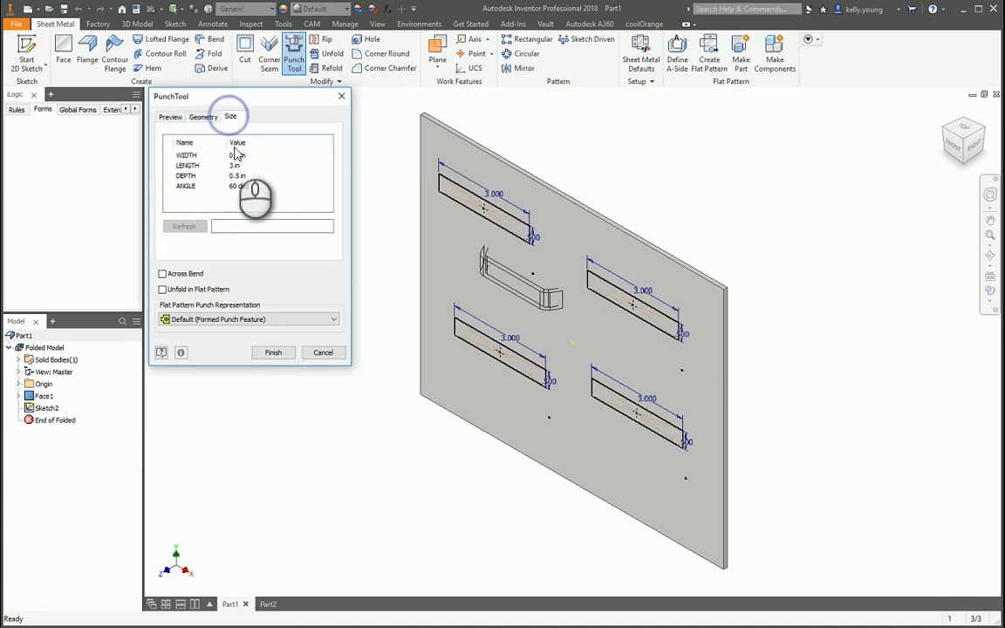
pyautogui.click(273, 352)
pyautogui.keyDown('shift'); pyautogui.moveTo(575, 361); pyautogui.dragTo(554, 311, button='middle'); pyautogui.keyUp('shift')
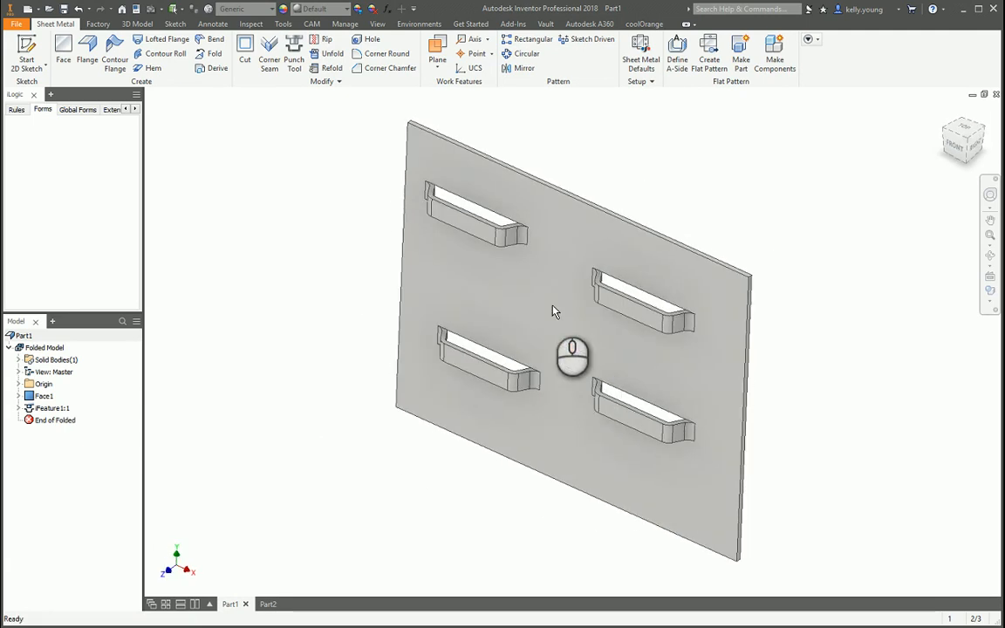
# Step: Compare the work plane in the Part2 source model with the contents of the placed punch feature in Part1
pyautogui.click(266, 604)
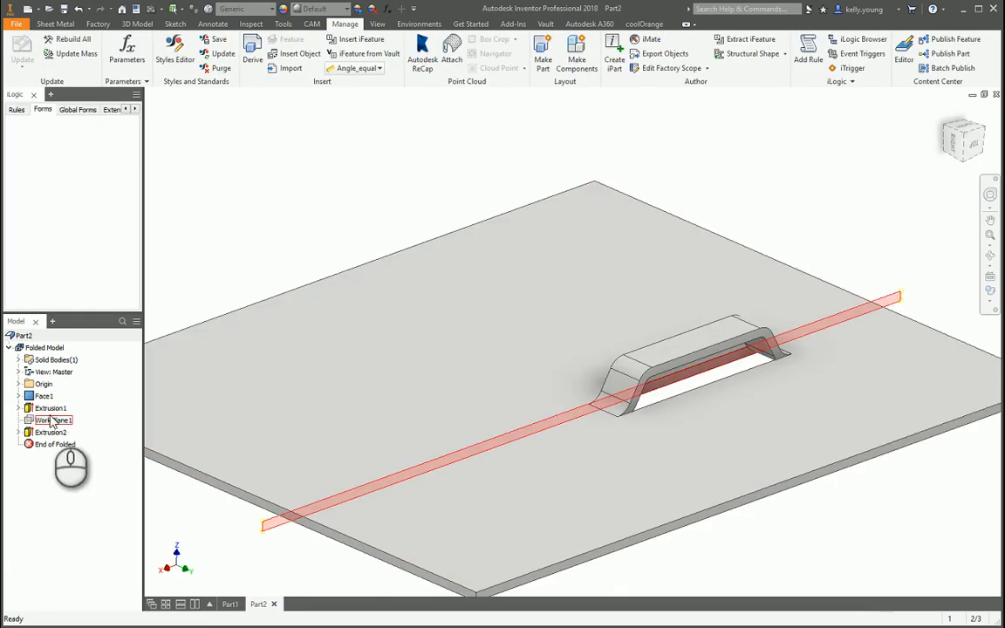
pyautogui.click(52, 421)
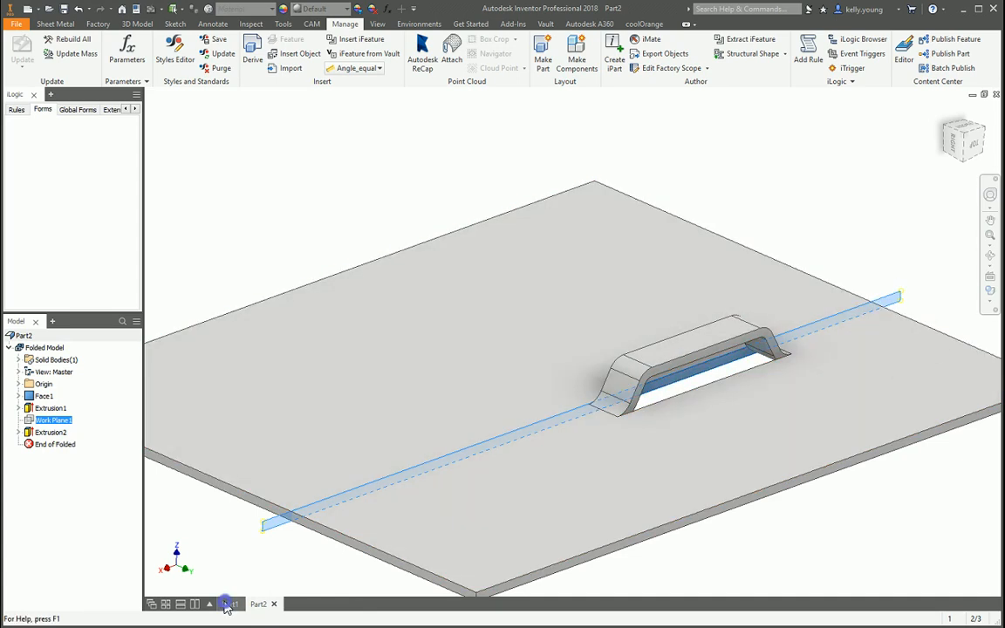
pyautogui.click(228, 604)
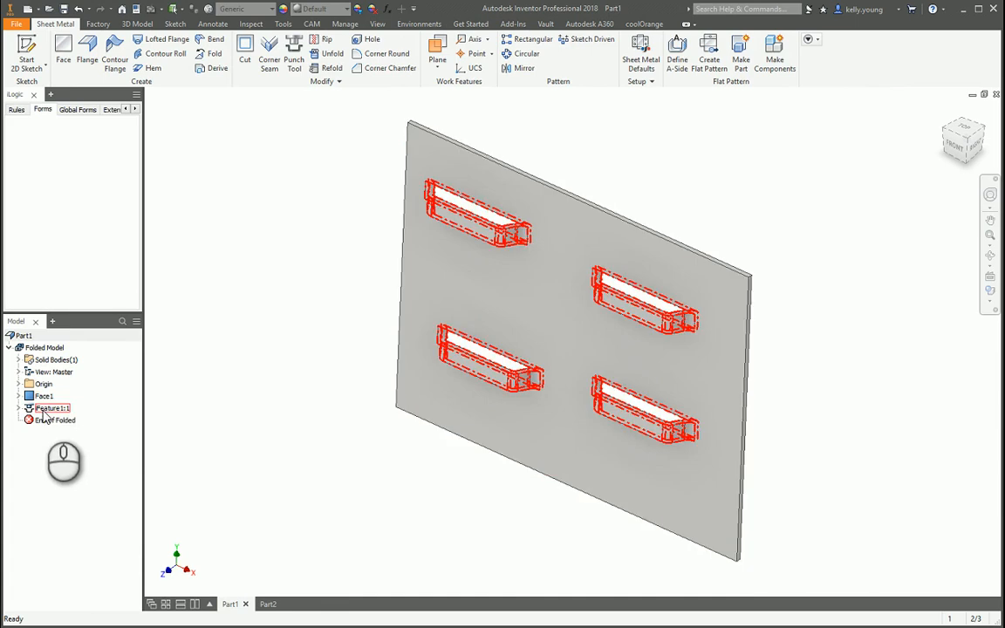
pyautogui.click(19, 408)
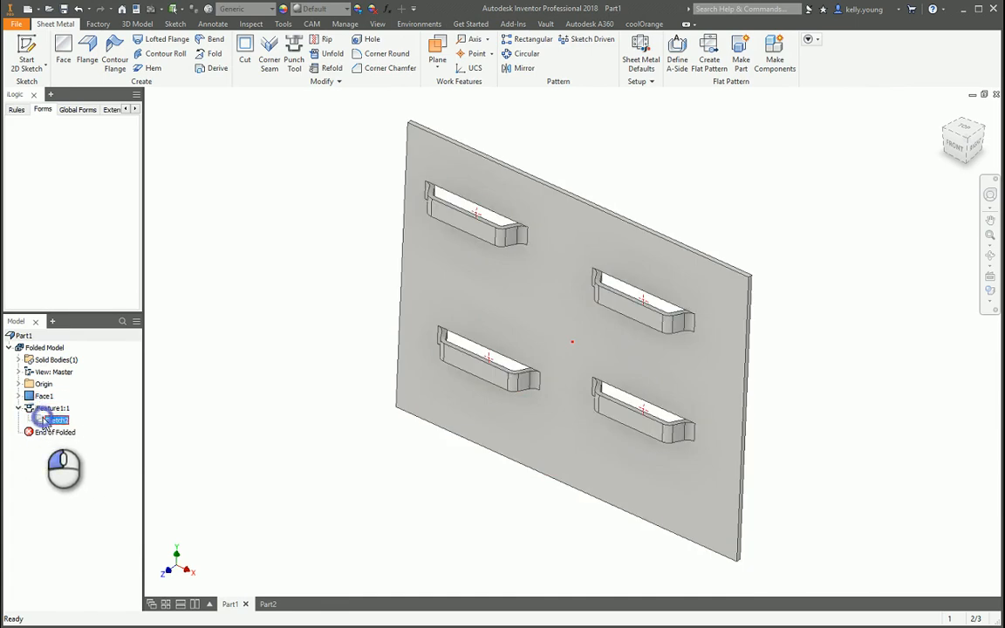
pyautogui.click(347, 563)
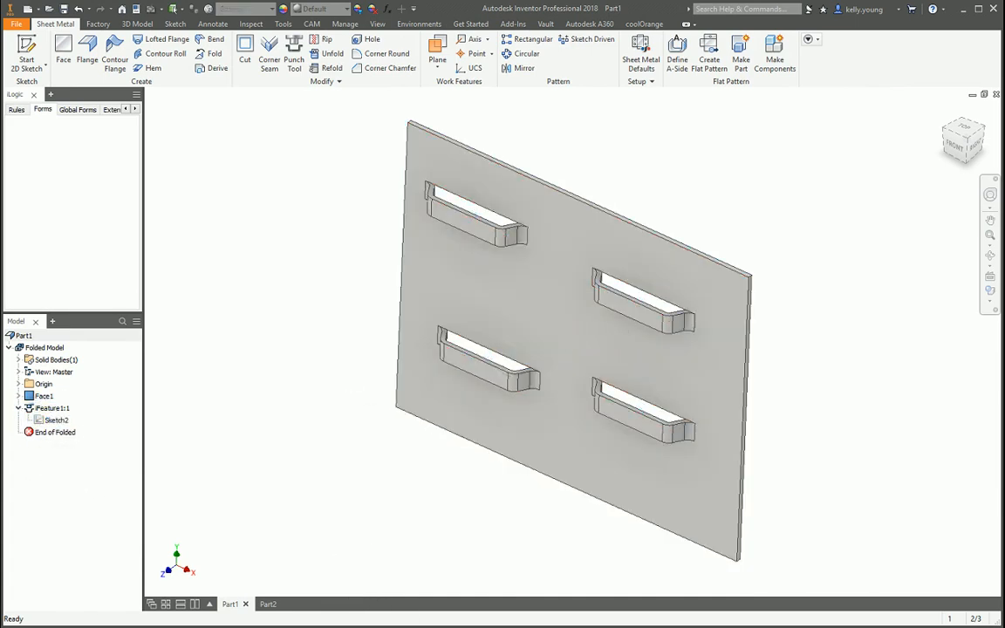